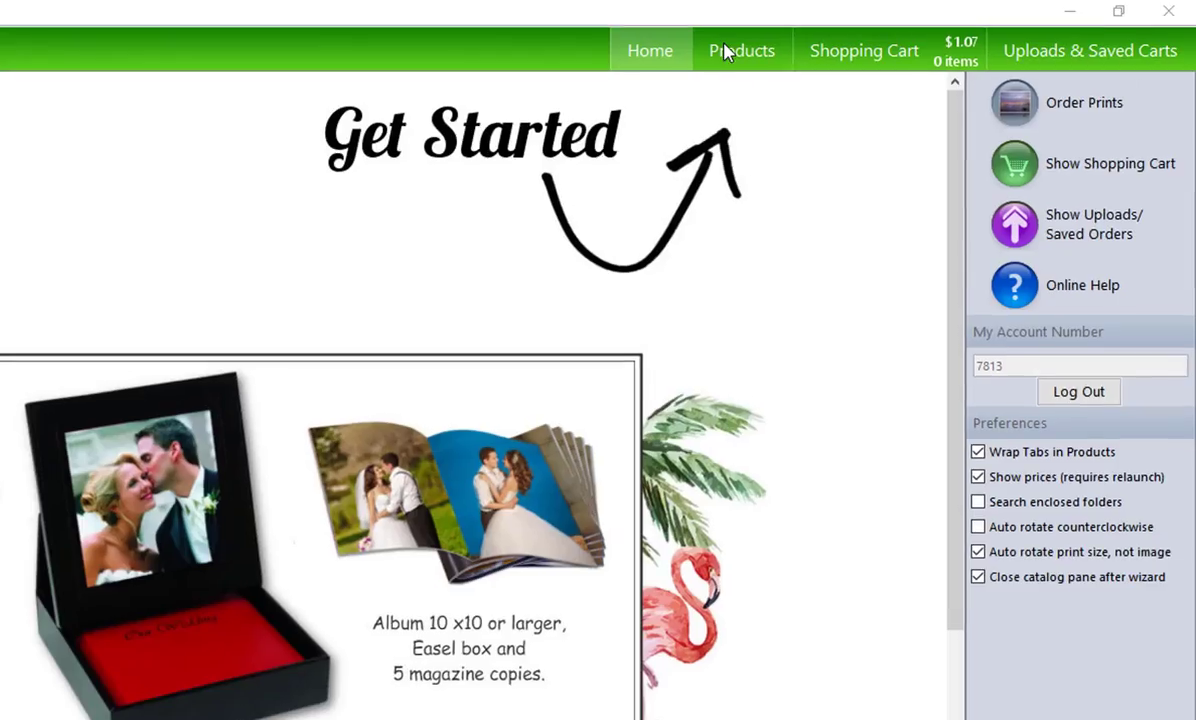
Open the PrePay Envelope from the School & Sports Package Prints catalog's PrePay & Proof Envelopes products
{"action": "left_click", "coordinate": [890, 33]}
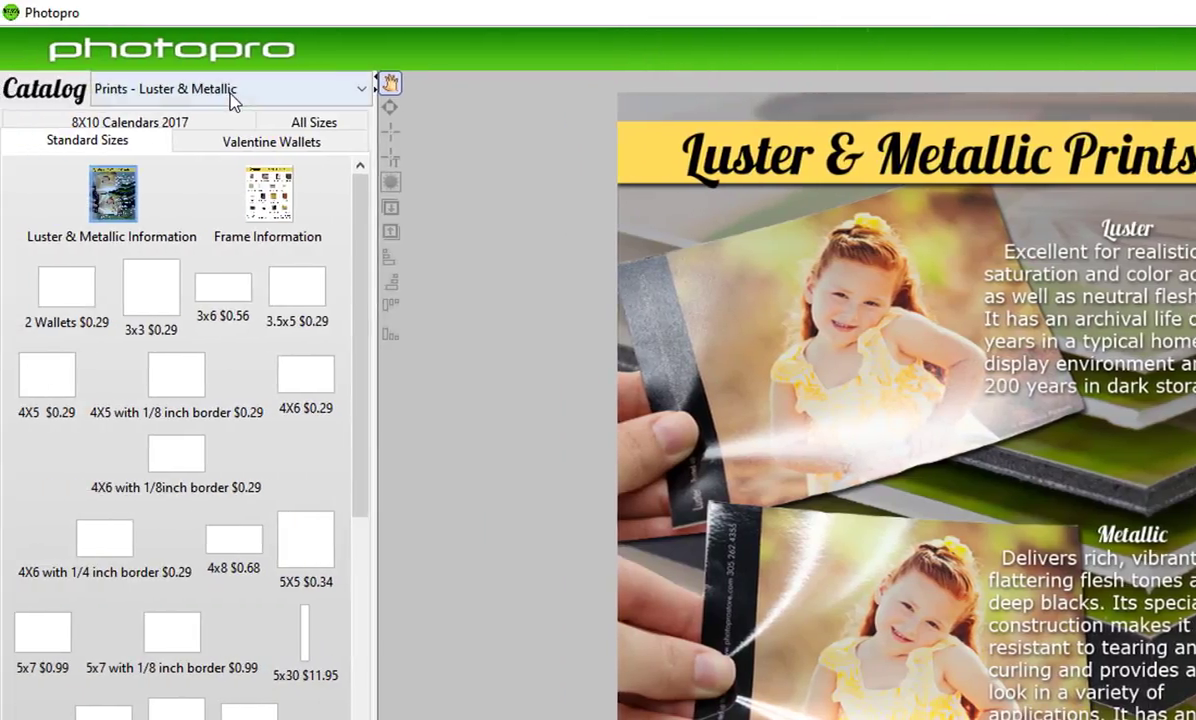
{"action": "left_click", "coordinate": [232, 97]}
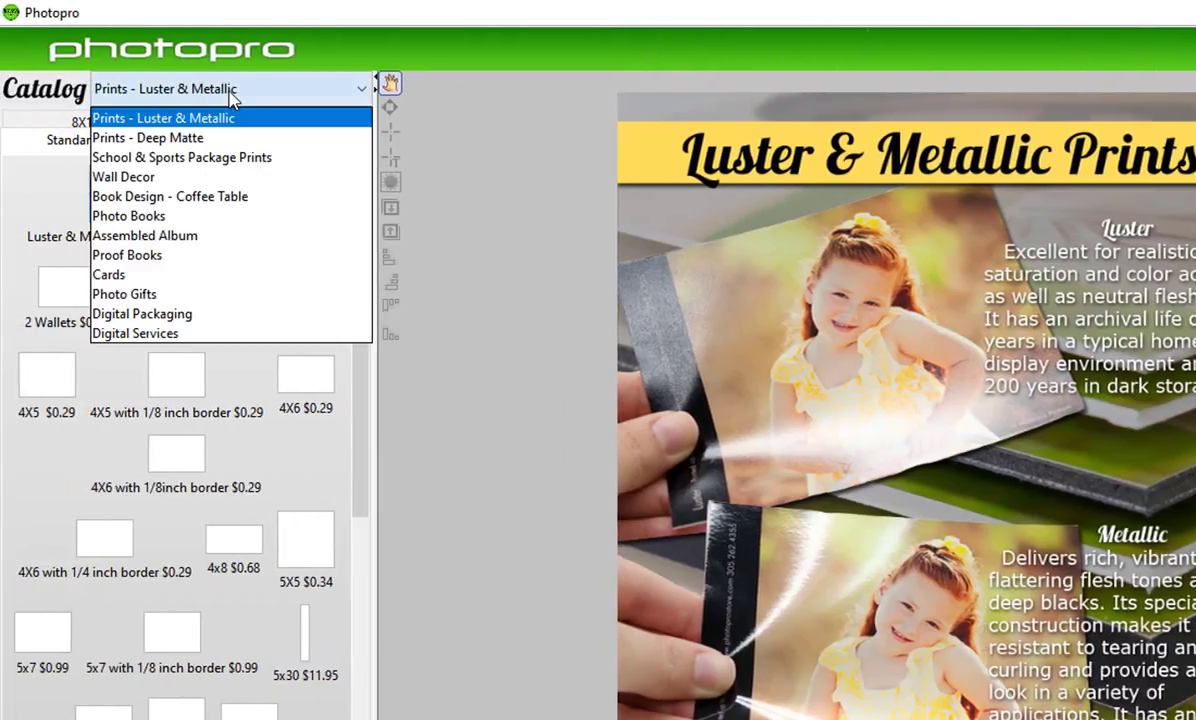
{"action": "left_click", "coordinate": [163, 160]}
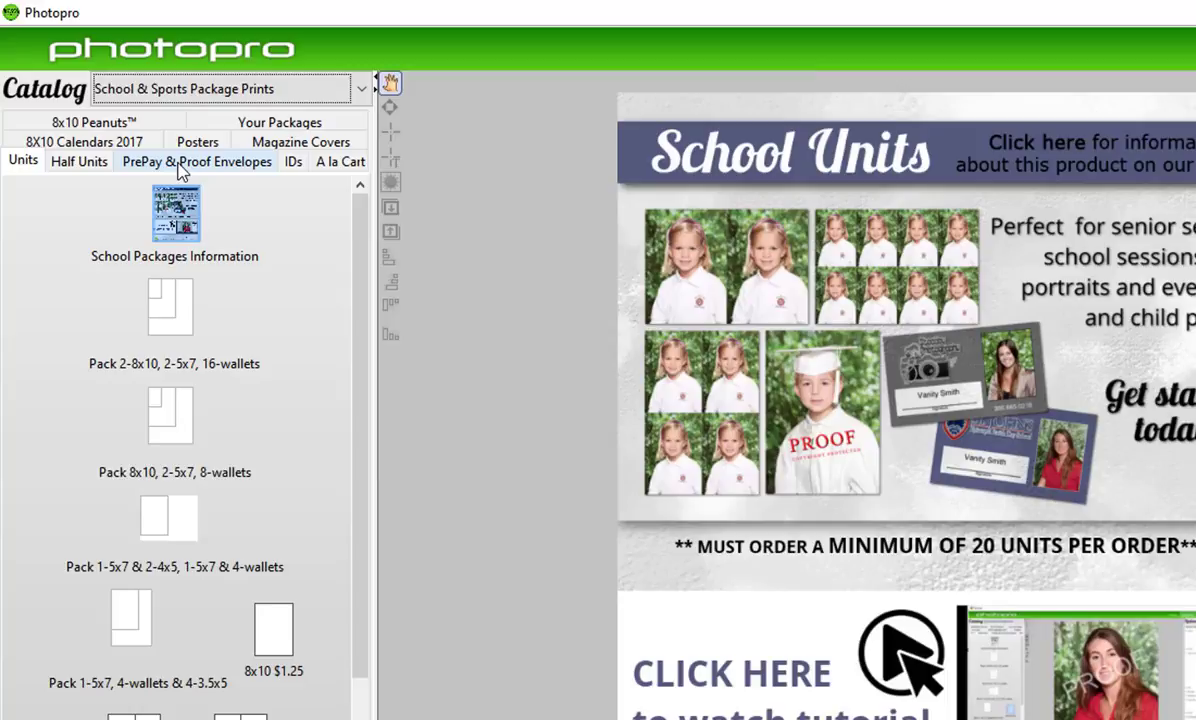
{"action": "left_click", "coordinate": [180, 165]}
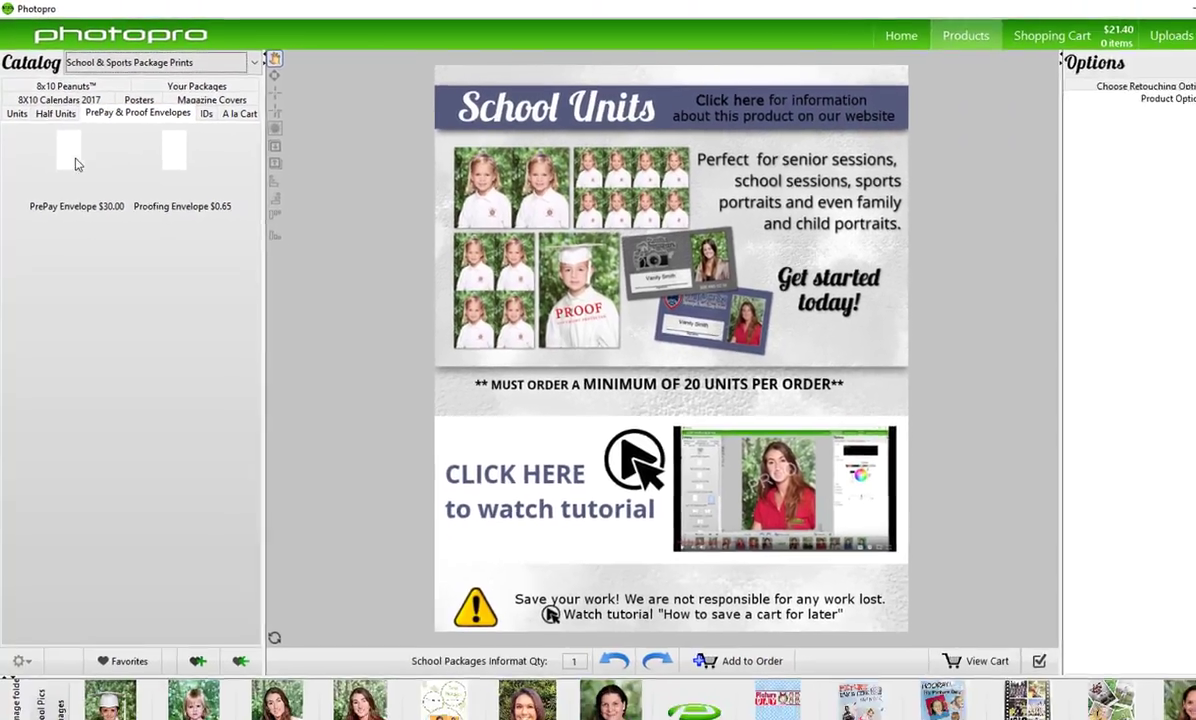
{"action": "left_click", "coordinate": [86, 221]}
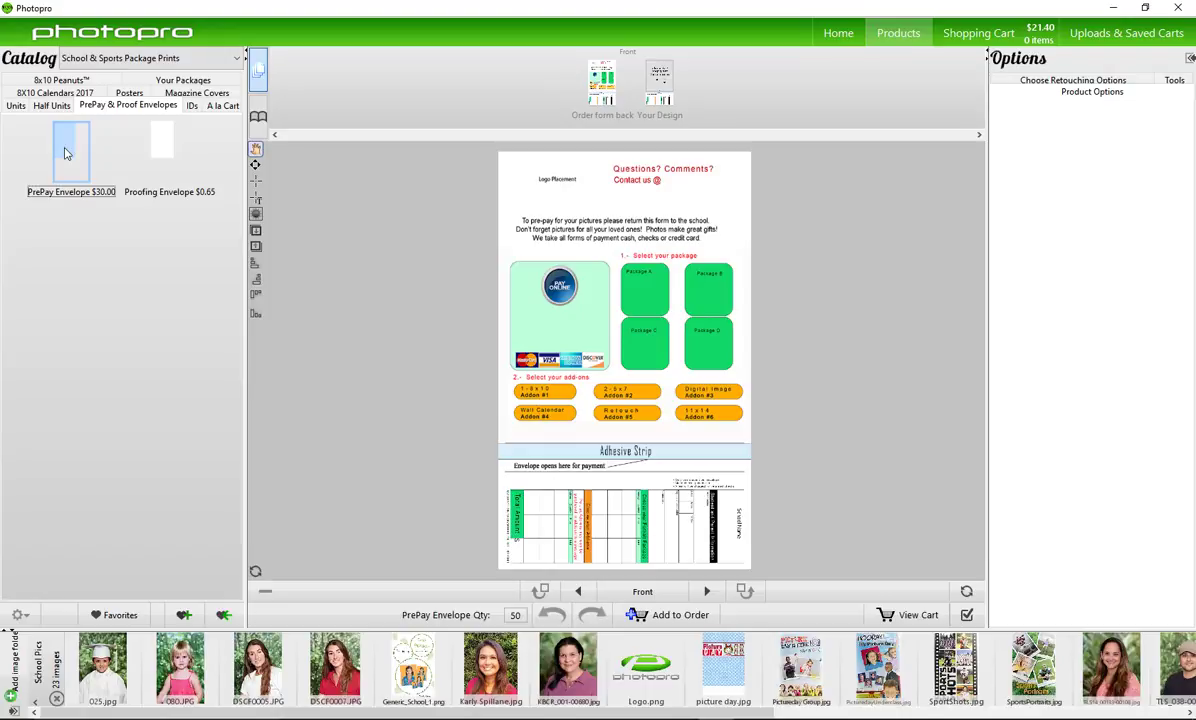
Draw a box at Logo Placement and fill it with Logo.png
{"action": "left_click", "coordinate": [255, 180]}
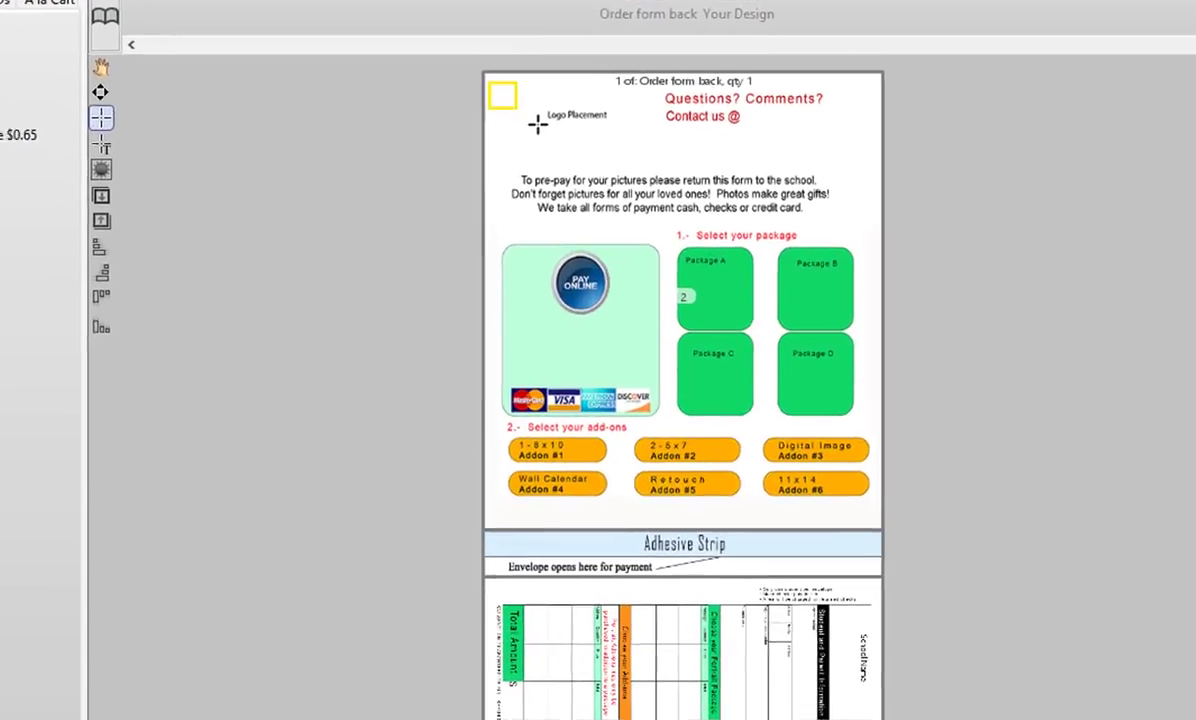
{"action": "mouse_move", "coordinate": [538, 123]}
{"action": "left_mouse_down"}
{"action": "mouse_move", "coordinate": [592, 148]}
{"action": "mouse_move", "coordinate": [653, 154]}
{"action": "left_mouse_up"}
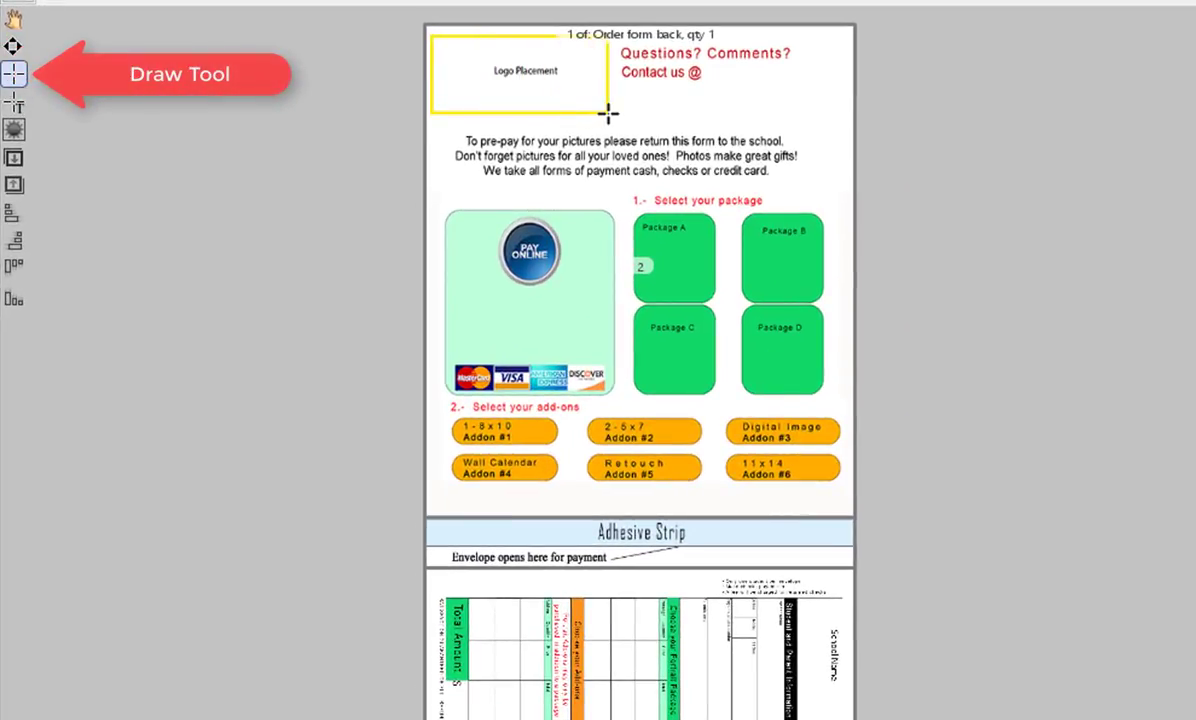
{"action": "left_click_drag", "start_coordinate": [607, 113], "coordinate": [611, 112]}
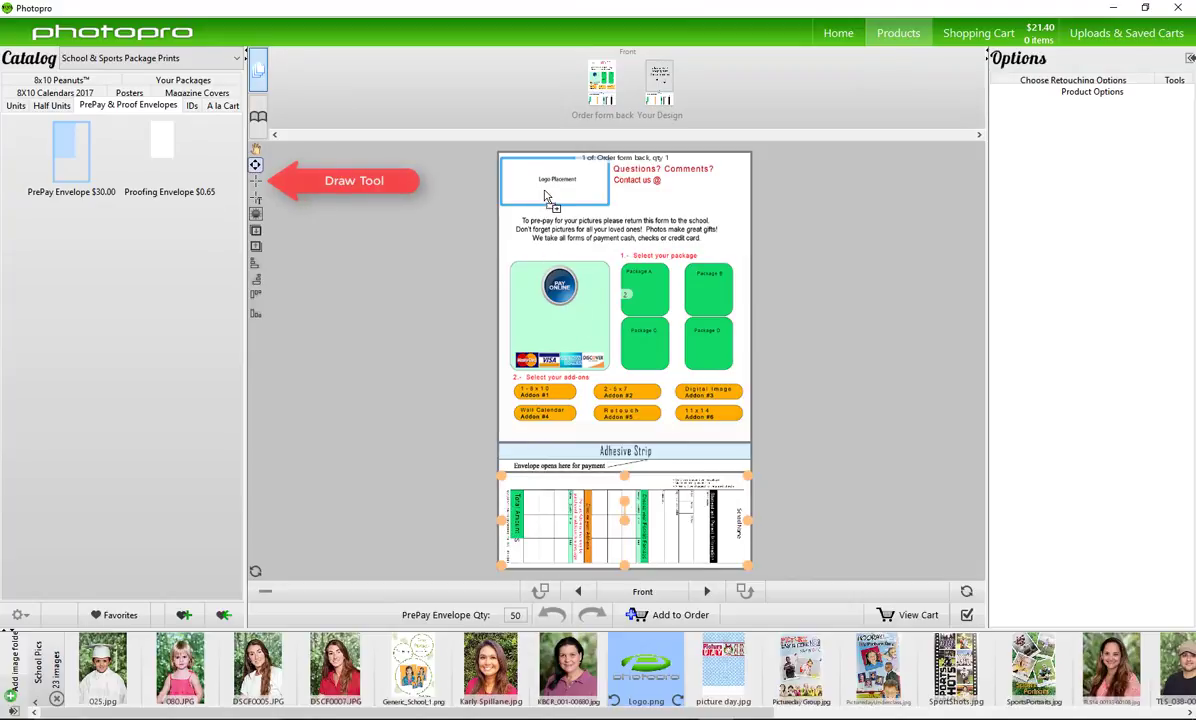
{"action": "left_click_drag", "start_coordinate": [545, 195], "coordinate": [548, 194]}
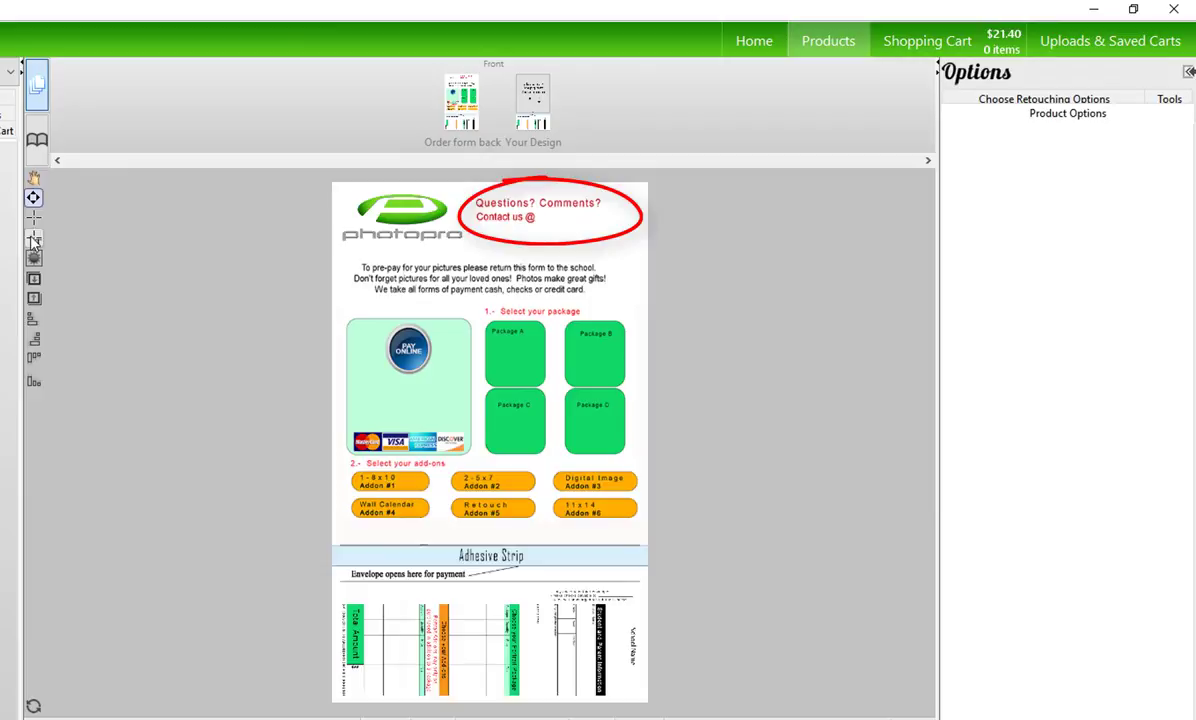
{"action": "left_click", "coordinate": [34, 239]}
{"action": "left_click_drag", "start_coordinate": [535, 215], "coordinate": [632, 228]}
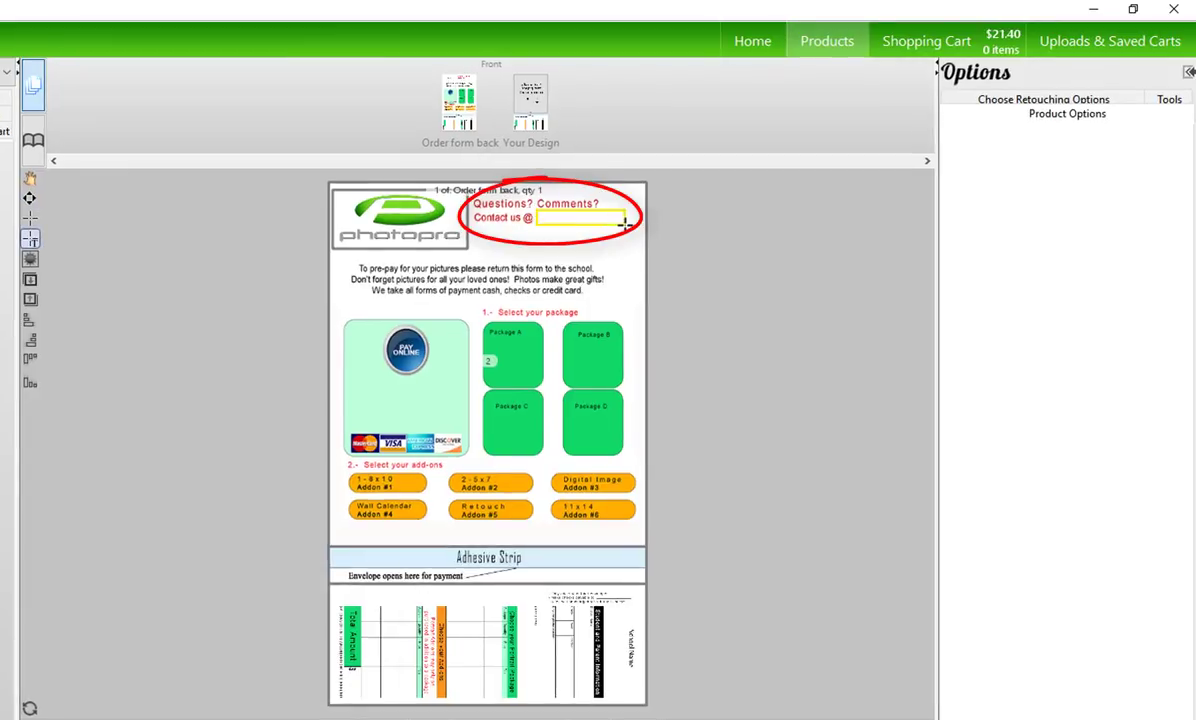
{"action": "left_click", "coordinate": [1031, 169]}
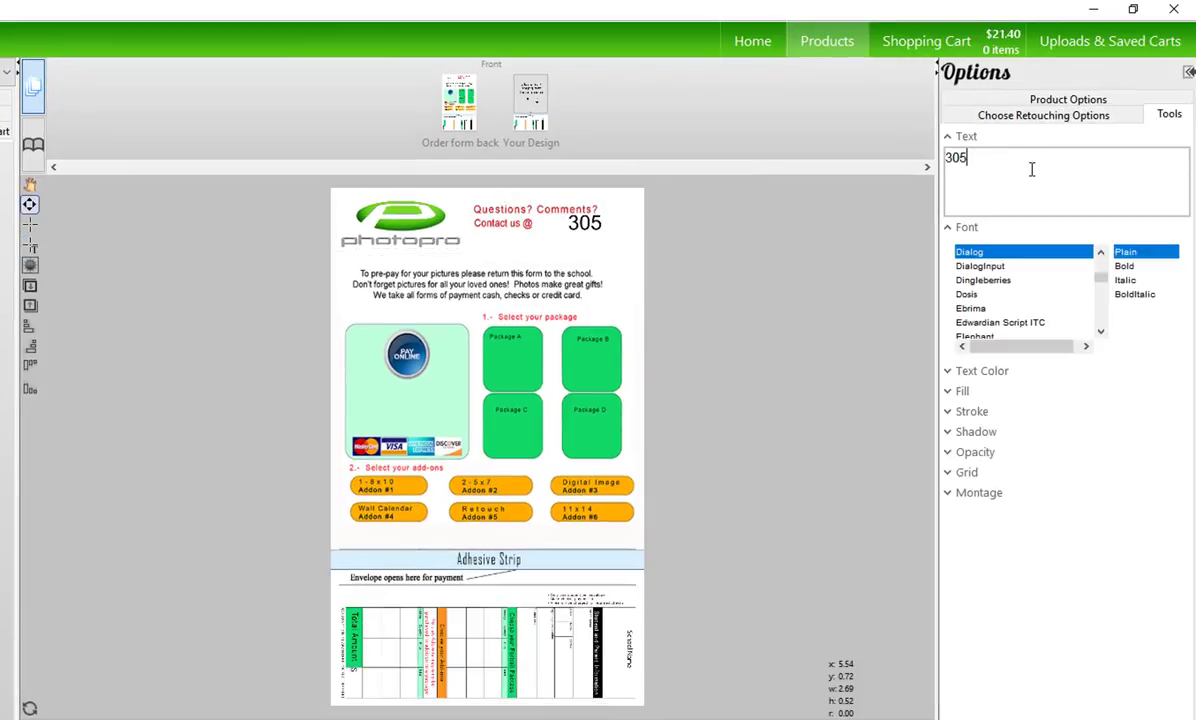
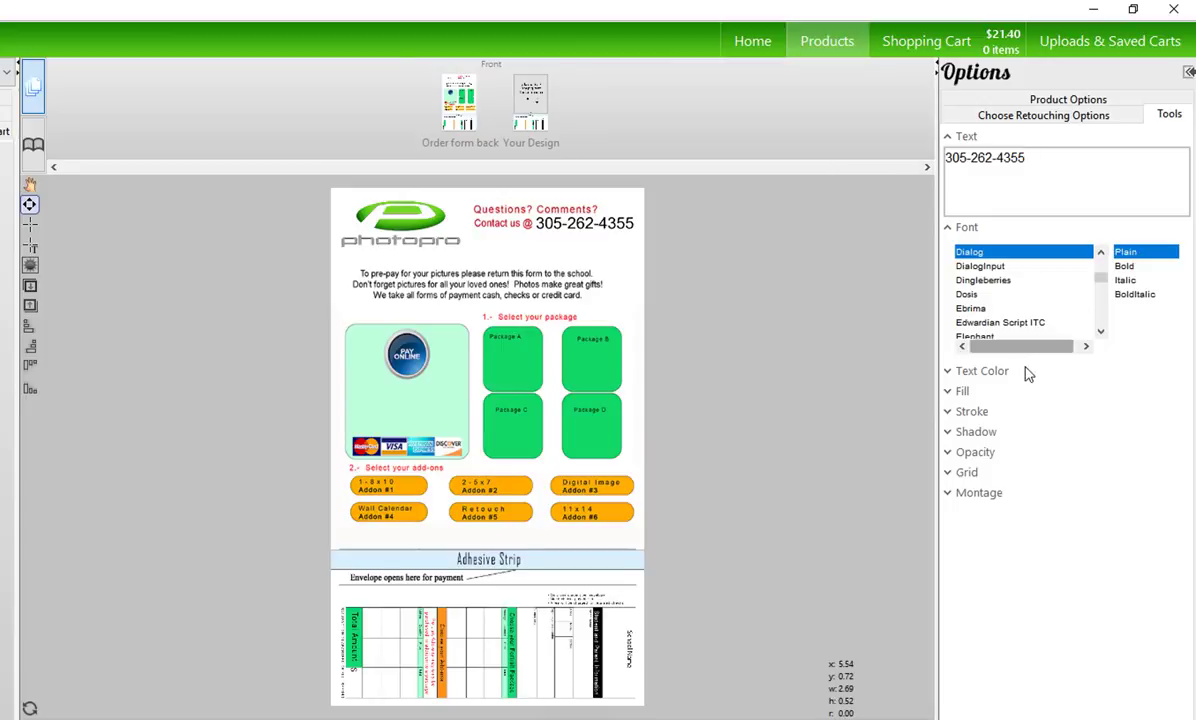
{"action": "left_click", "coordinate": [30, 243]}
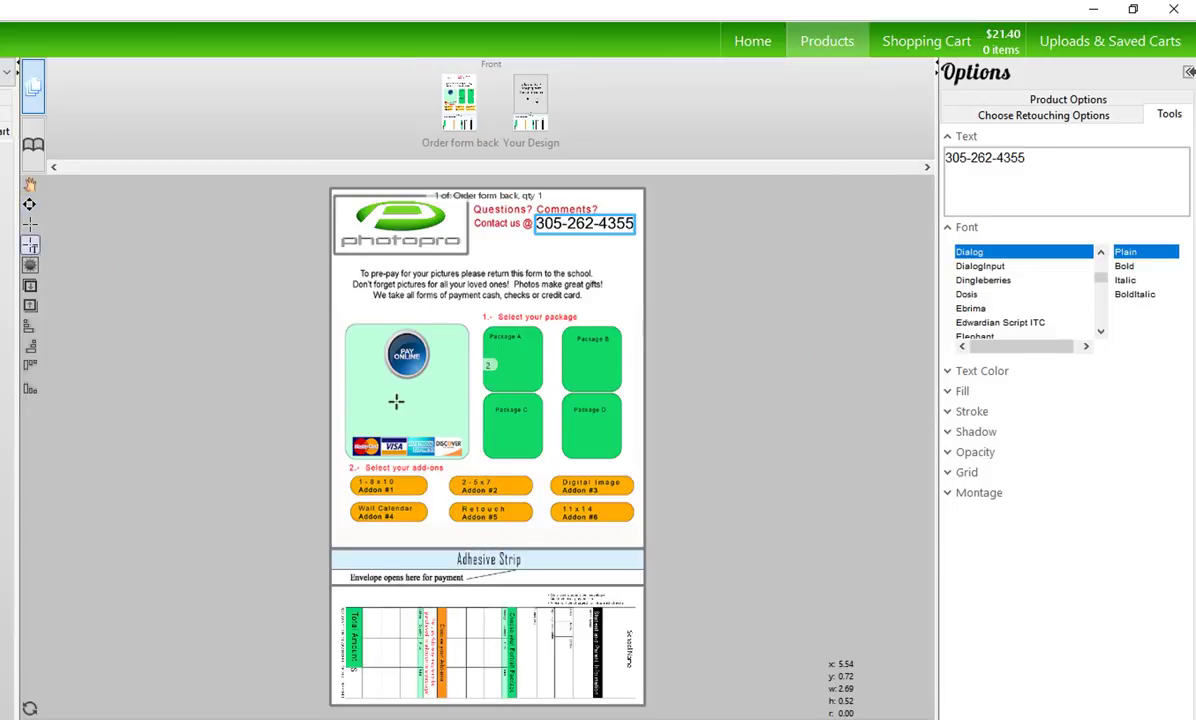
{"action": "left_click_drag", "start_coordinate": [351, 378], "coordinate": [462, 412]}
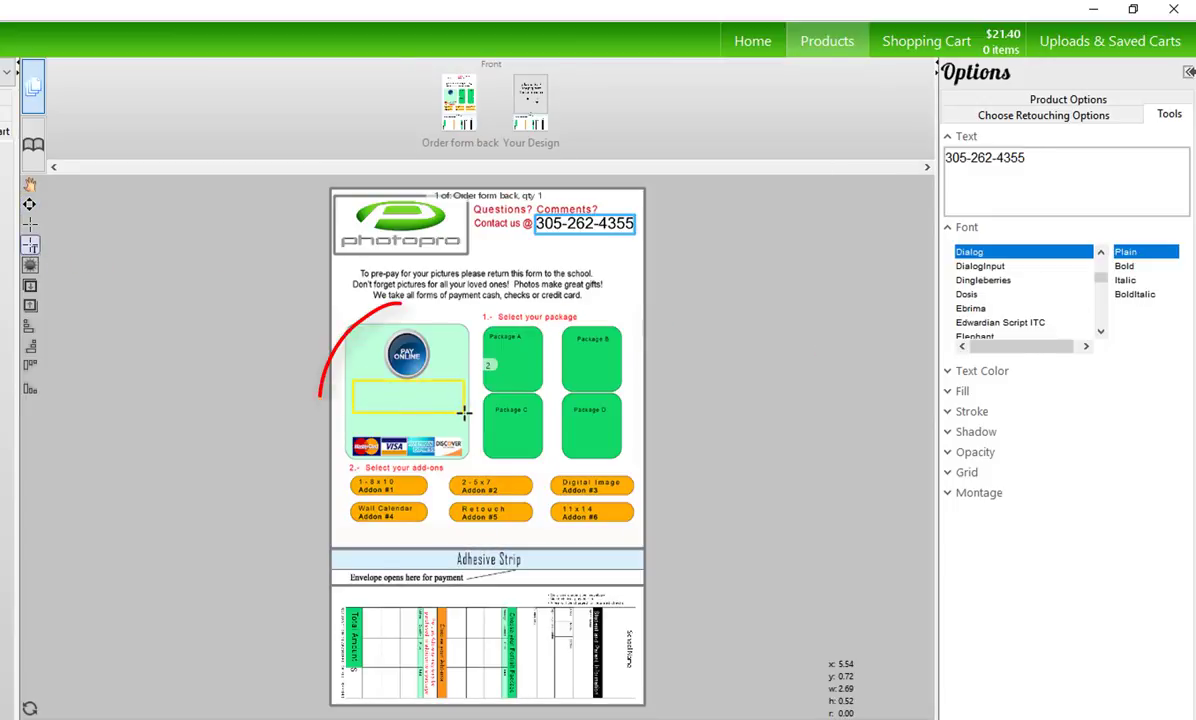
{"action": "left_click", "coordinate": [1078, 181]}
{"action": "type", "text": "w"}
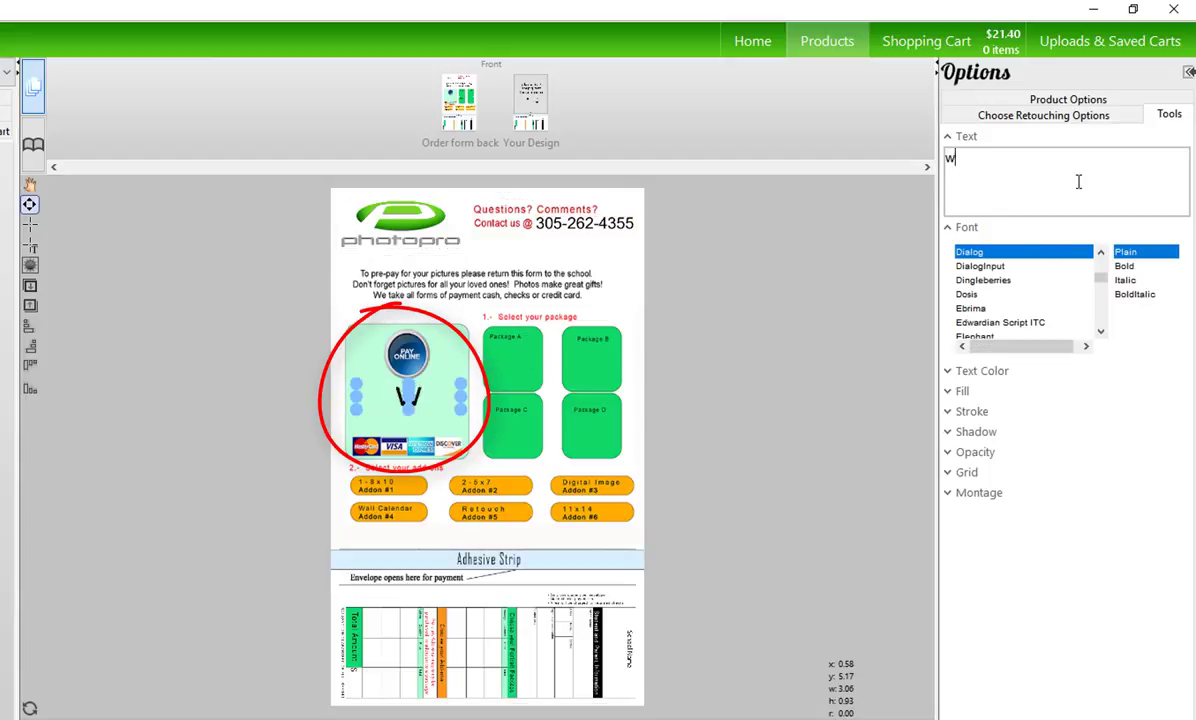
{"action": "type", "text": "ww.photoprostore.com"}
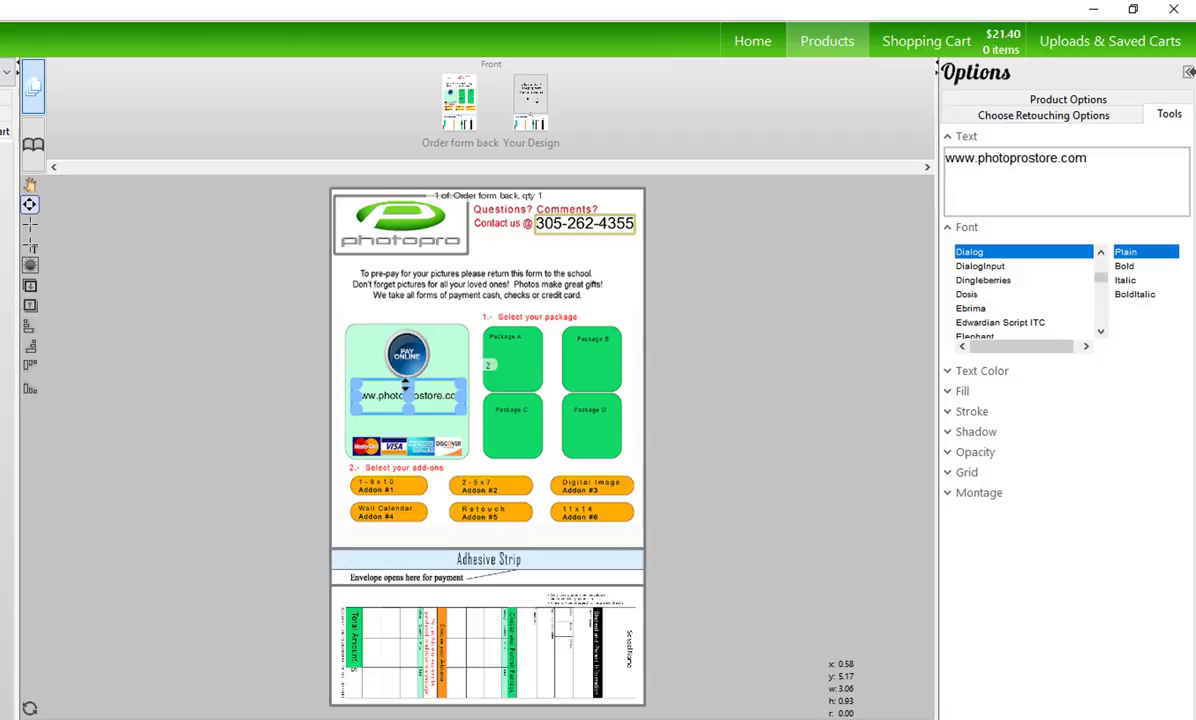
{"action": "left_click_drag", "start_coordinate": [406, 383], "coordinate": [406, 330]}
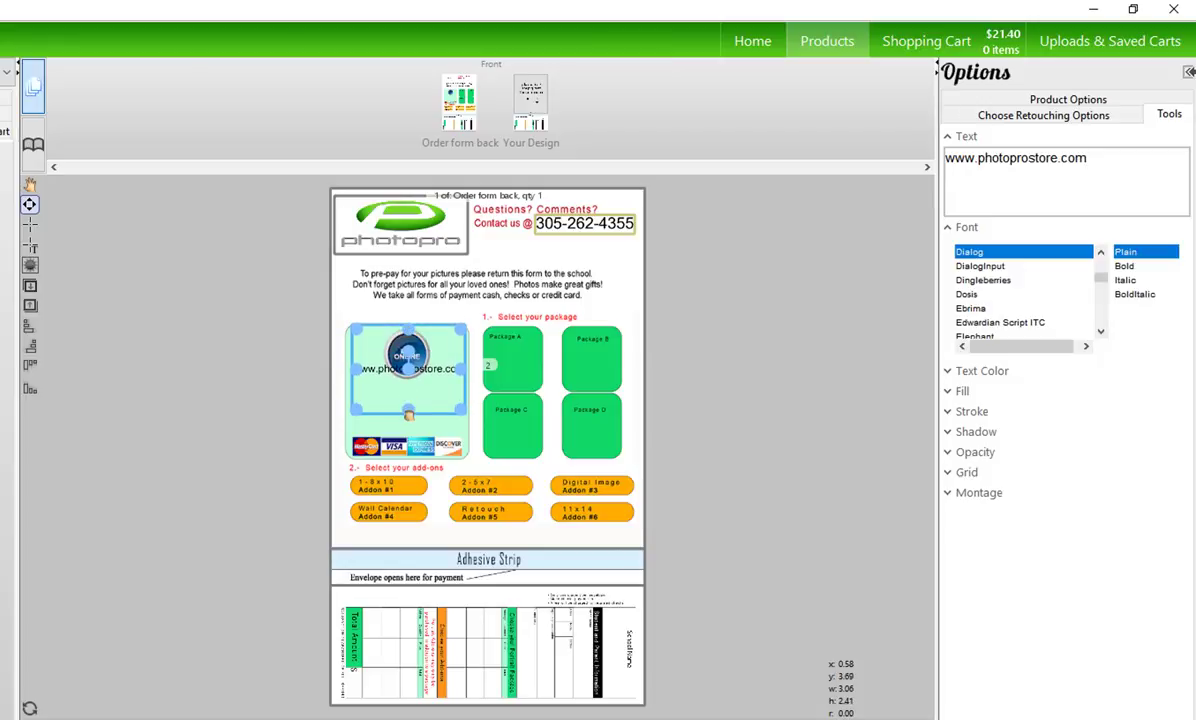
{"action": "left_click_drag", "start_coordinate": [408, 413], "coordinate": [408, 428]}
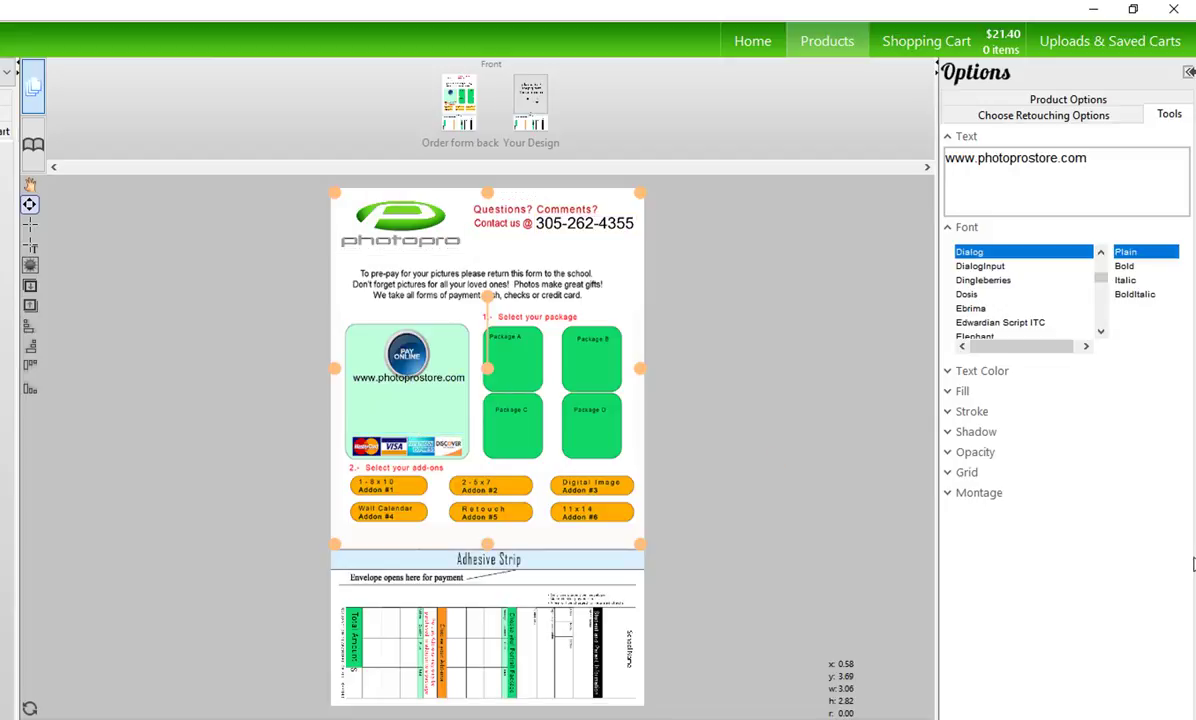
Fill the text box with the panel's light green sampled from the page
{"action": "left_click", "coordinate": [966, 393]}
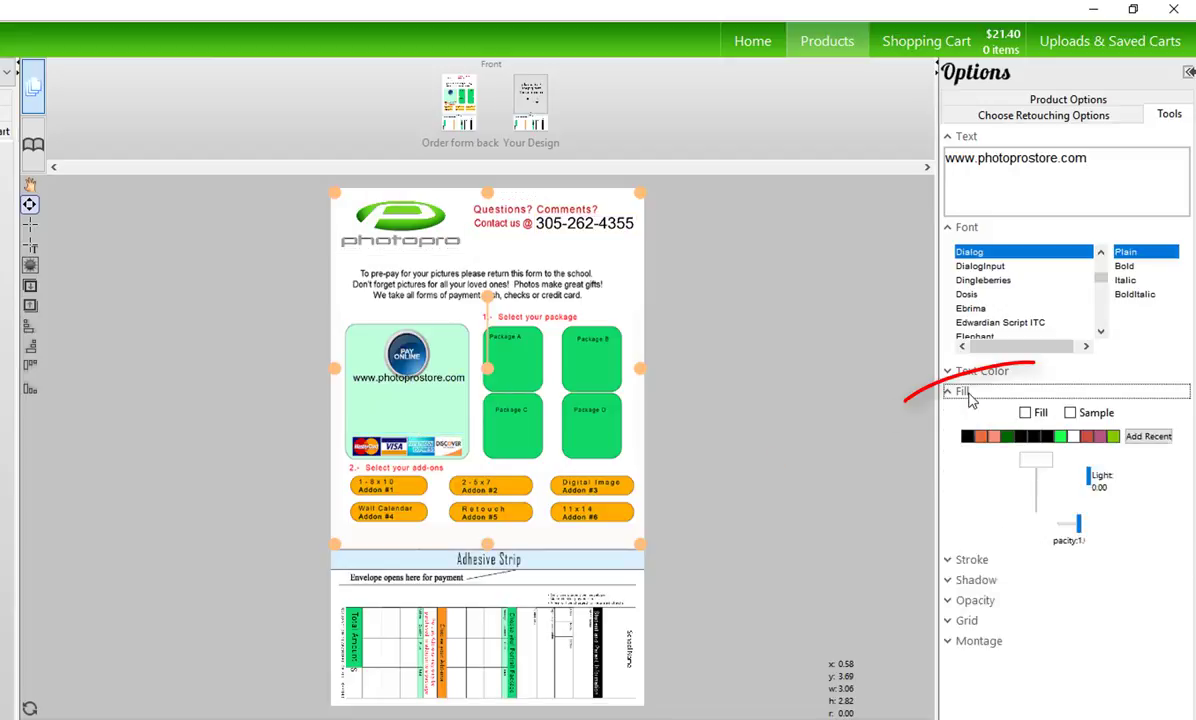
{"action": "left_click", "coordinate": [1025, 412]}
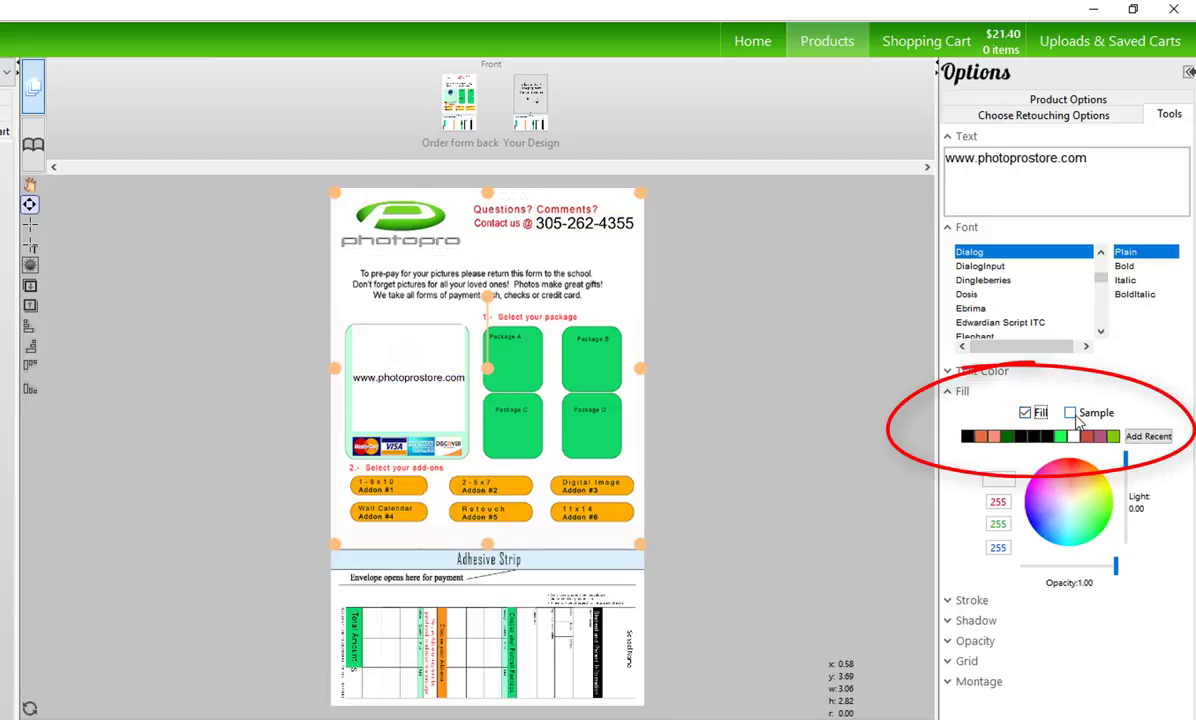
{"action": "left_click", "coordinate": [1071, 413]}
{"action": "left_click", "coordinate": [468, 434]}
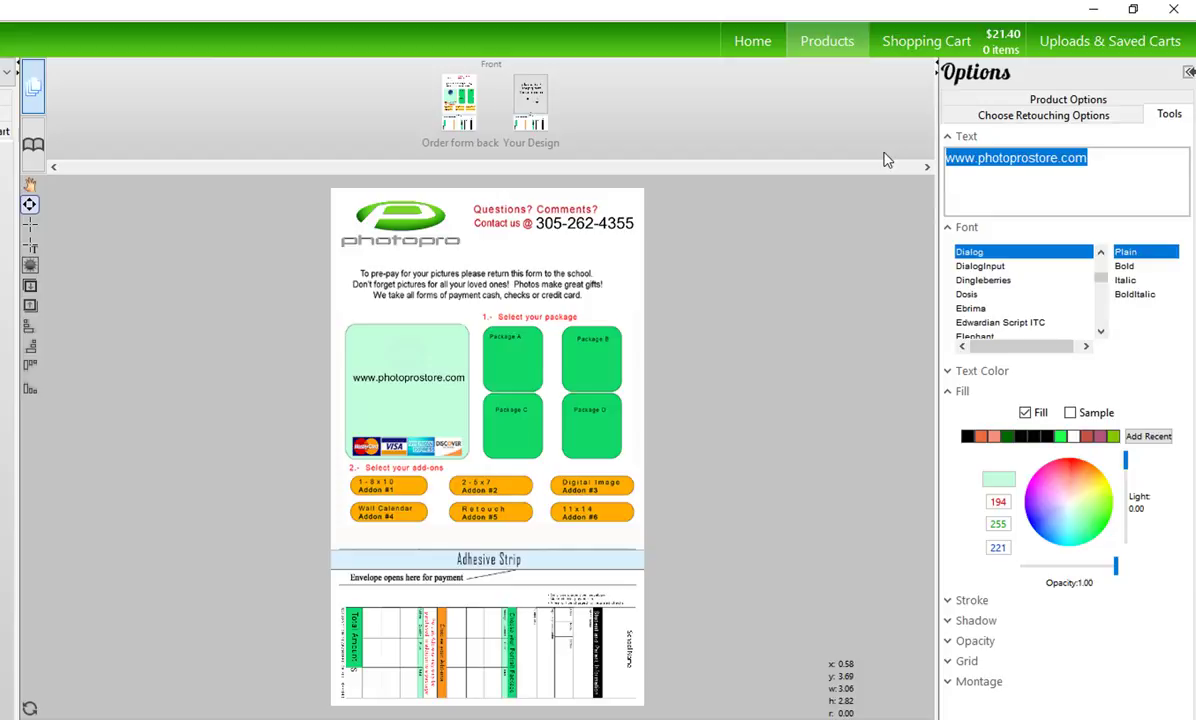
Enter the list 'Options:' Cash, Check, Apple Pay, Debit, Credit Card, spacing below the heading
{"action": "type", "text": "Options:"}
{"action": "key", "text": "Return"}
{"action": "type", "text": "Cash"}
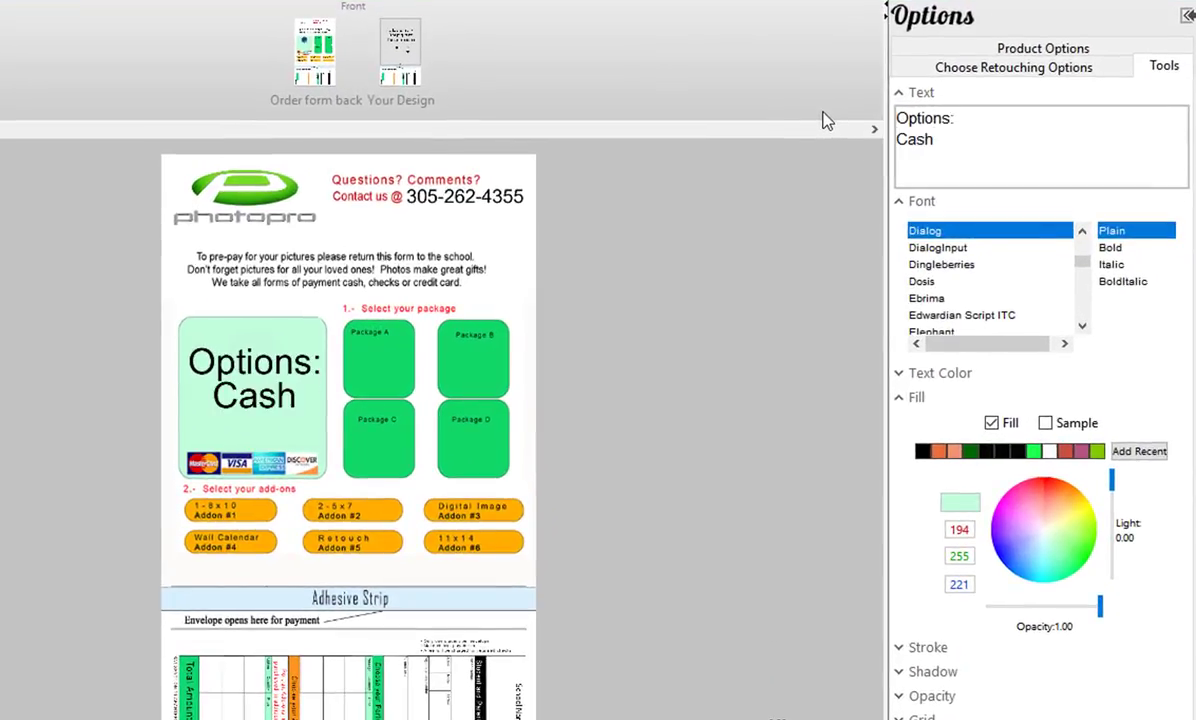
{"action": "key", "text": "Return"}
{"action": "type", "text": "Check"}
{"action": "key", "text": "Return"}
{"action": "type", "text": "Apple Pay"}
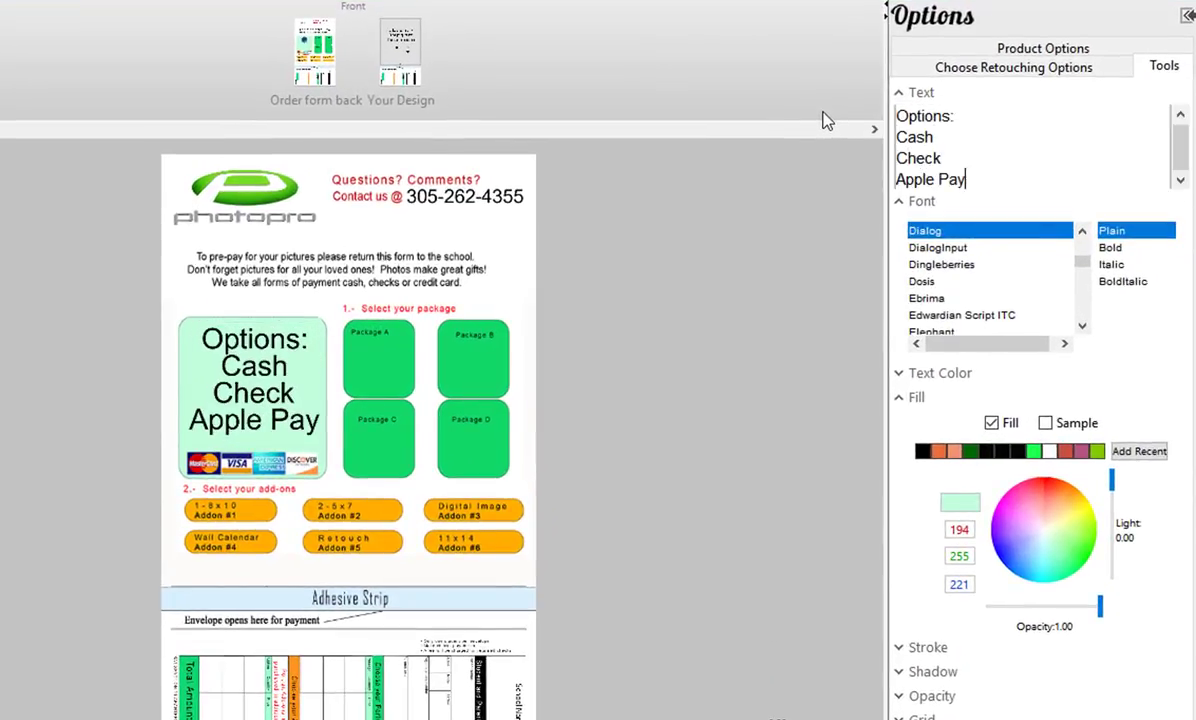
{"action": "key", "text": "Return"}
{"action": "type", "text": "Debit"}
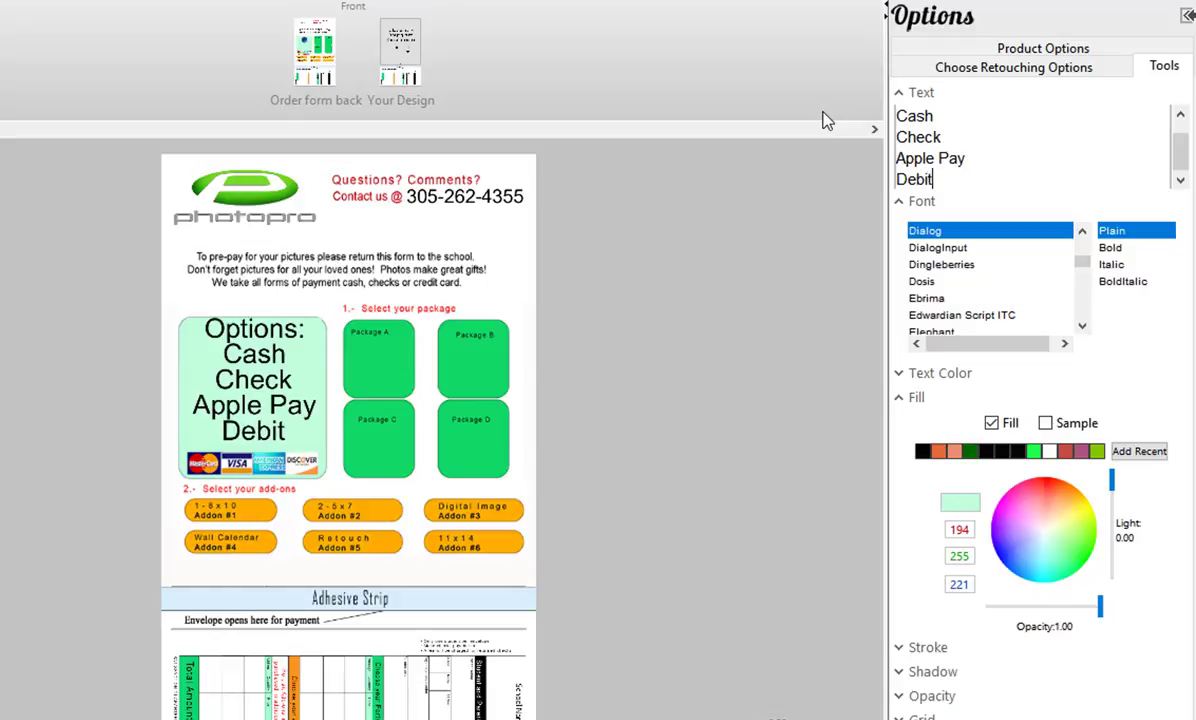
{"action": "key", "text": "Return"}
{"action": "type", "text": "Credit Car"}
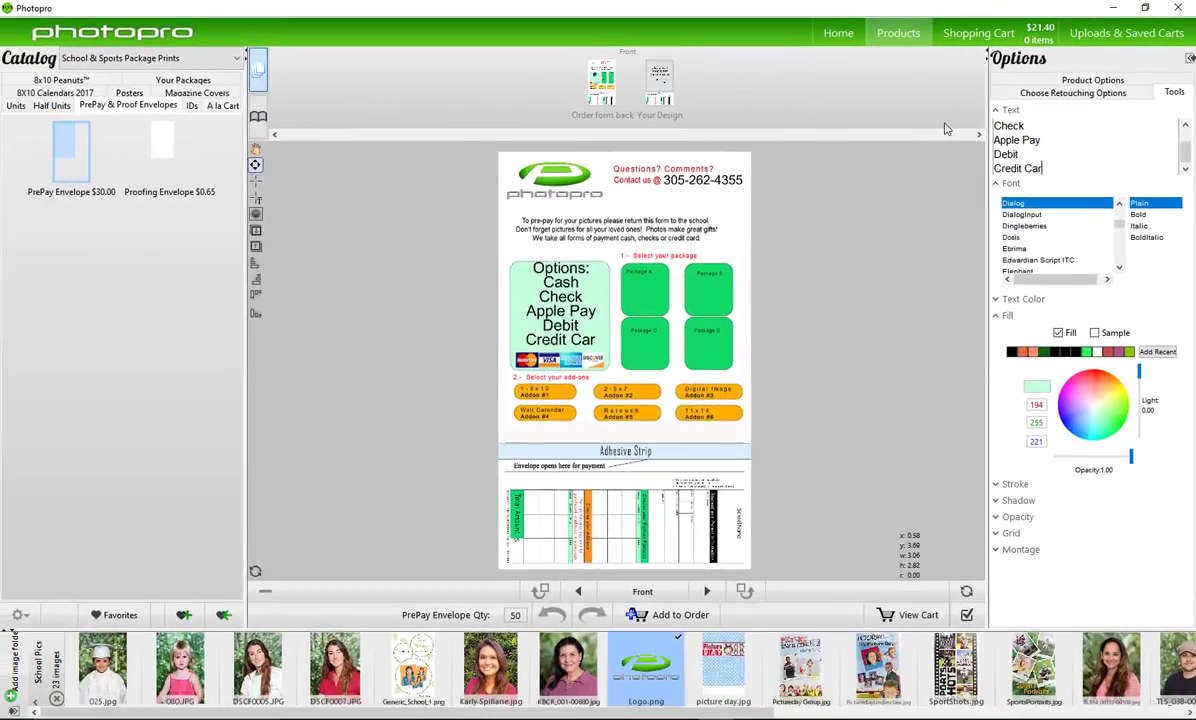
{"action": "type", "text": "d"}
{"action": "key", "text": "Up"}
{"action": "key", "text": "Up"}
{"action": "key", "text": "Up"}
{"action": "key", "text": "Up"}
{"action": "key", "text": "Up"}
{"action": "key", "text": "Return"}
{"action": "key", "text": "Return"}
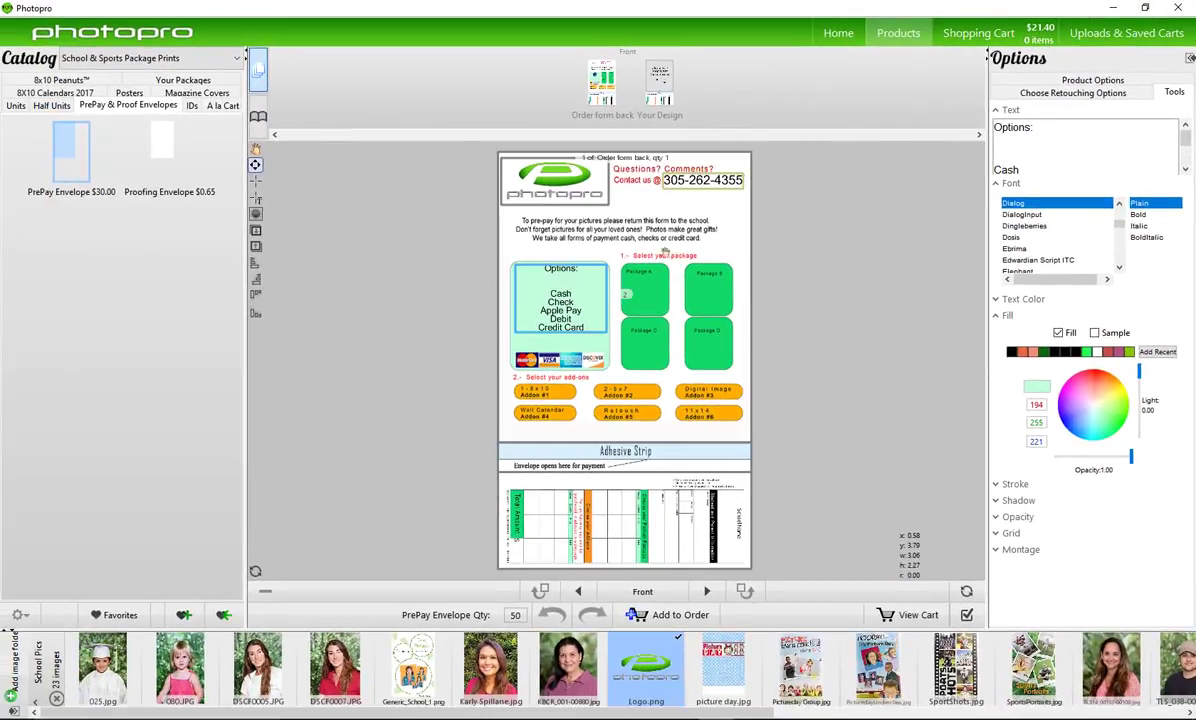
Nudge the options text, box over Package A, and duplicate it toward Package B
{"action": "mouse_move", "coordinate": [560, 275]}
{"action": "left_mouse_down"}
{"action": "mouse_move", "coordinate": [560, 287]}
{"action": "mouse_move", "coordinate": [560, 273]}
{"action": "left_mouse_up"}
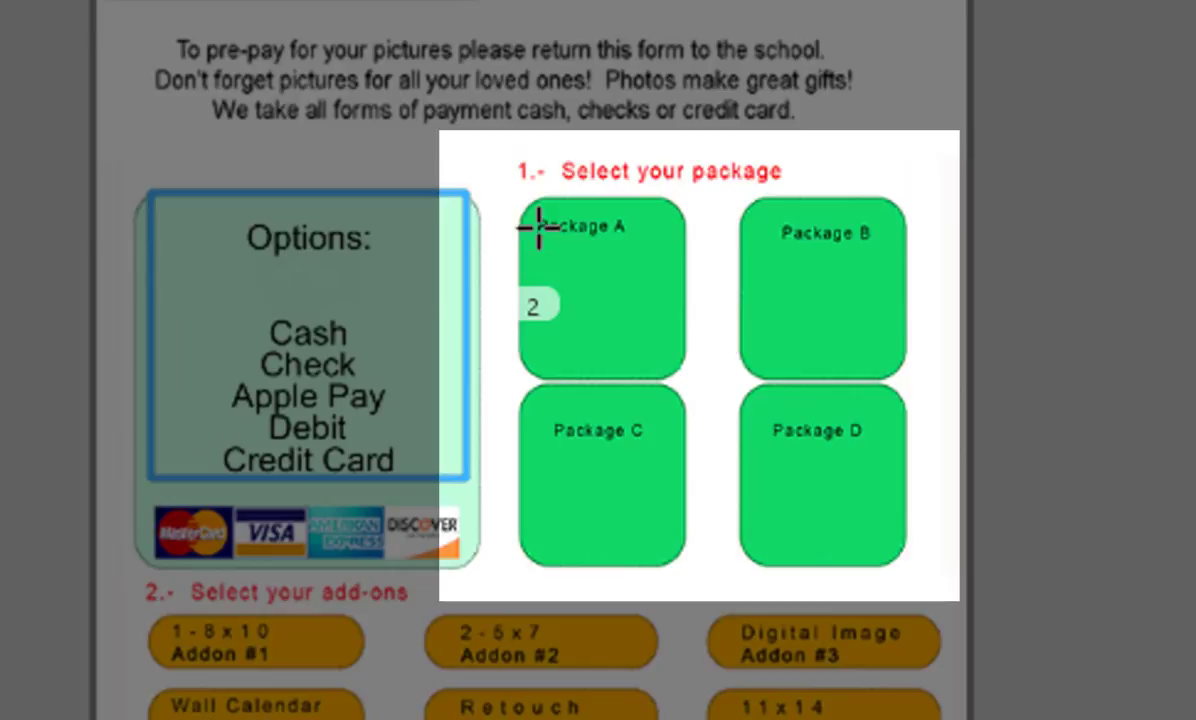
{"action": "left_click_drag", "start_coordinate": [548, 247], "coordinate": [686, 356]}
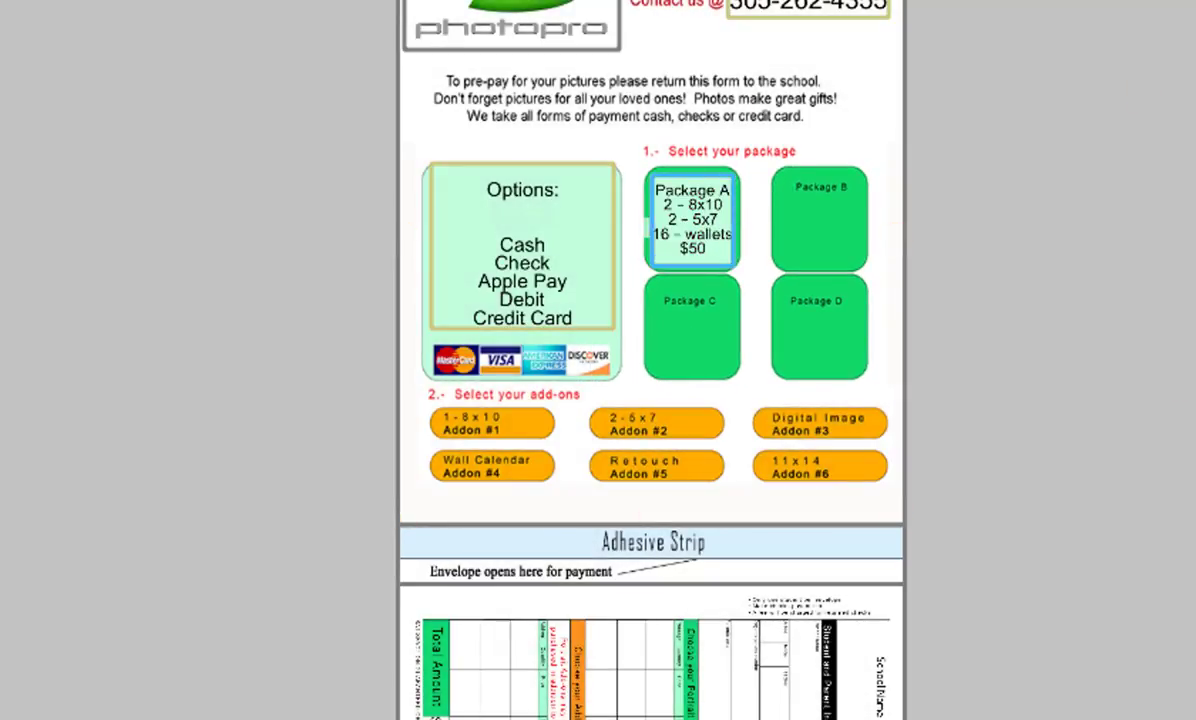
{"action": "right_click", "coordinate": [693, 218]}
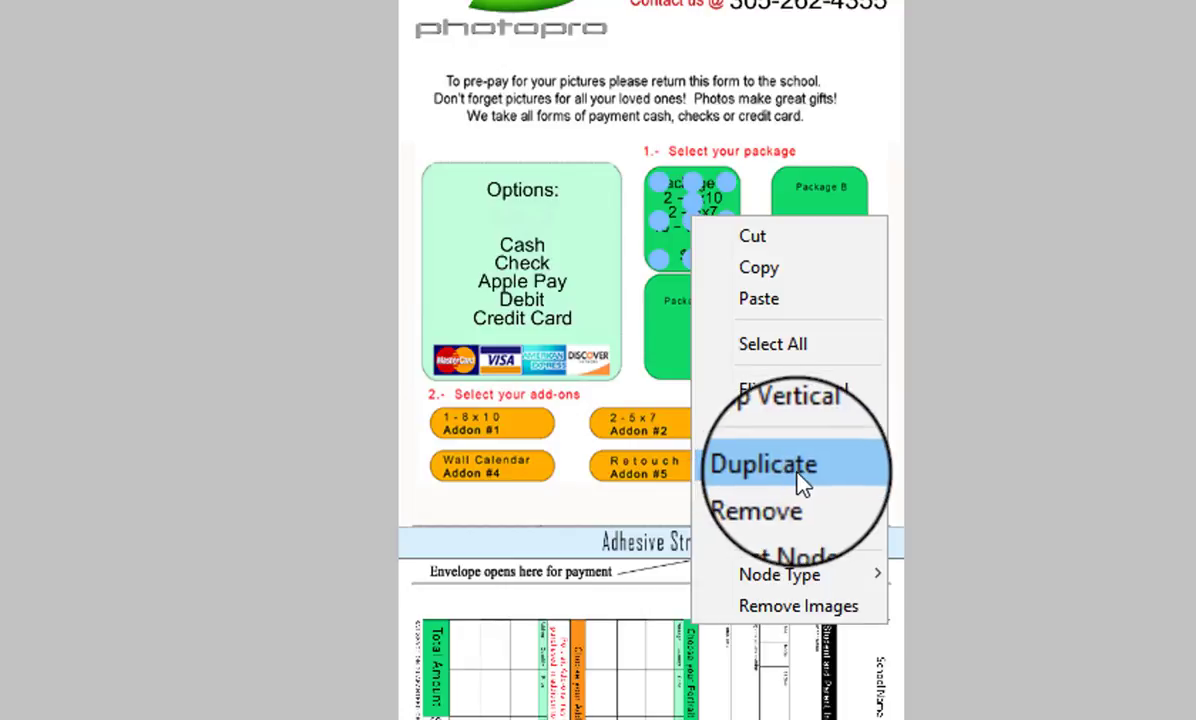
{"action": "left_click", "coordinate": [803, 484]}
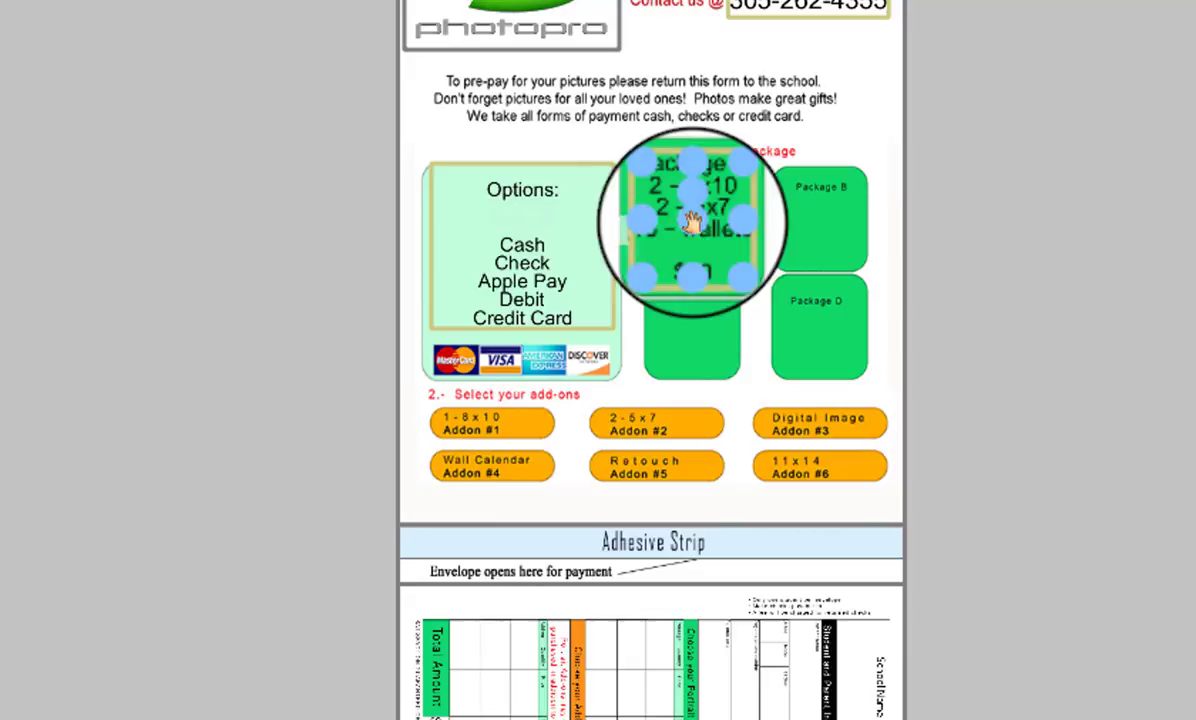
{"action": "left_click_drag", "start_coordinate": [689, 222], "coordinate": [822, 232]}
Paste further Package A copies into the Package C and D slots
{"action": "right_click", "coordinate": [822, 232]}
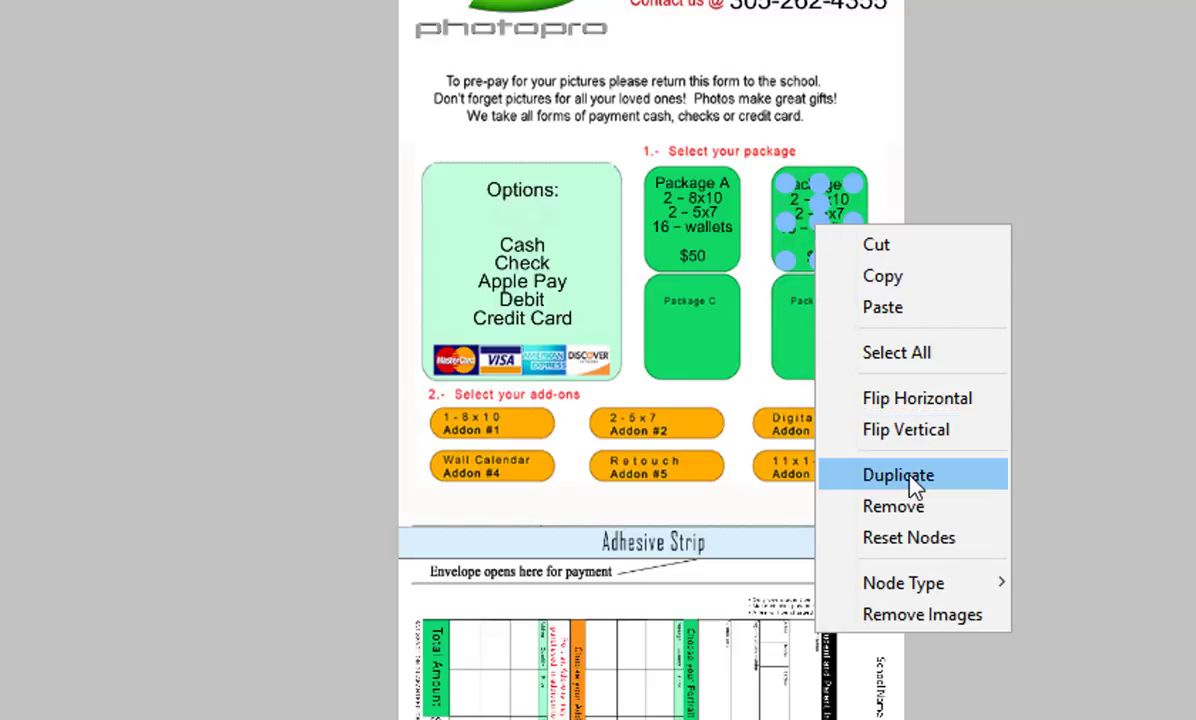
{"action": "left_click", "coordinate": [815, 222]}
{"action": "key", "text": "ctrl+v"}
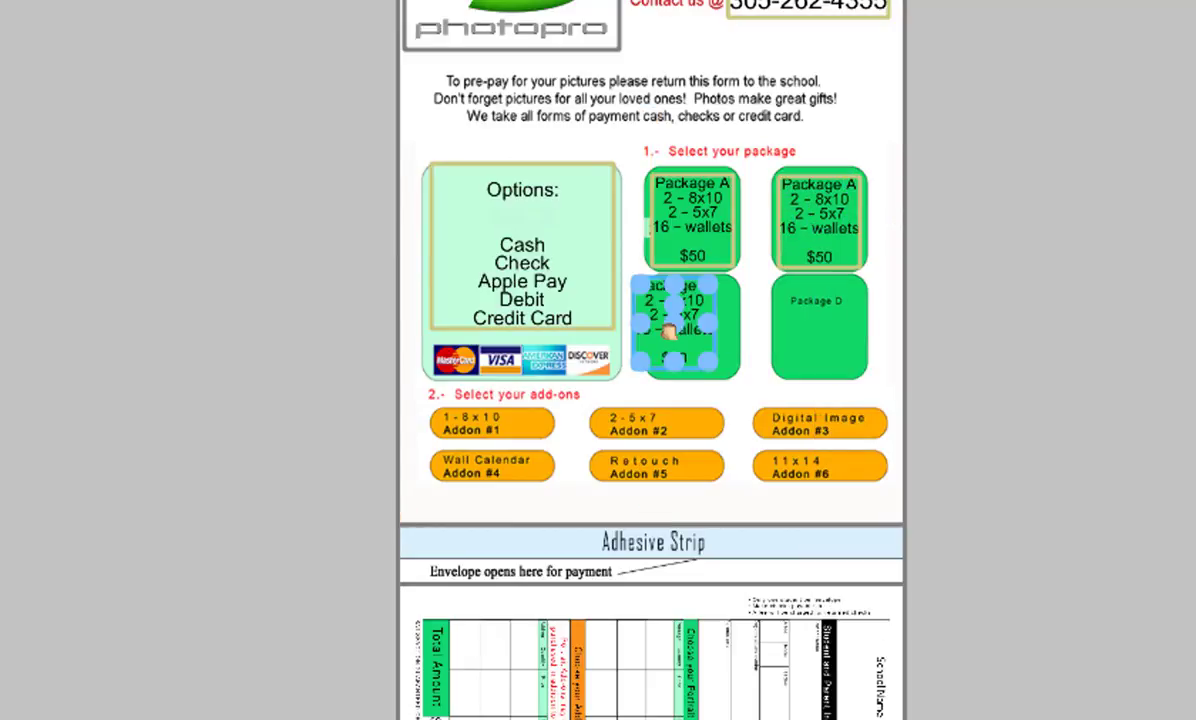
{"action": "right_click", "coordinate": [692, 327]}
{"action": "left_click", "coordinate": [787, 302]}
{"action": "key", "text": "ctrl+v"}
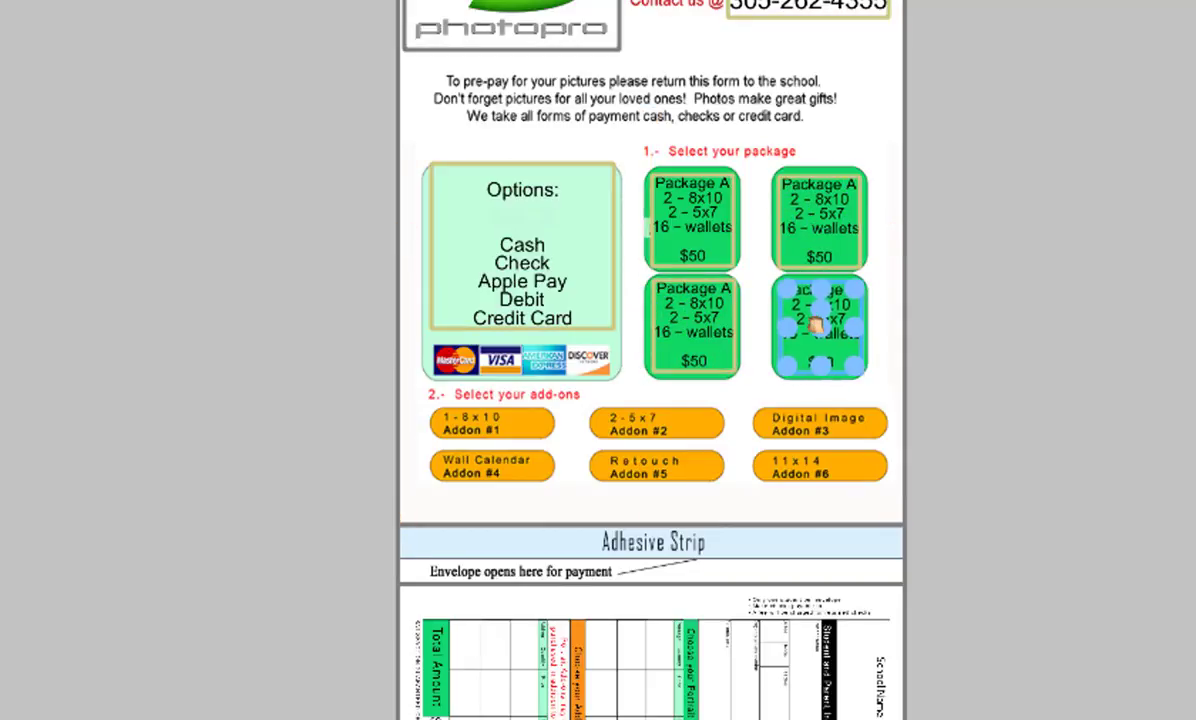
Undo the pasted Package A copies to restore the original Packages A to D
{"action": "left_click", "coordinate": [838, 228]}
{"action": "key", "text": "ctrl+z"}
{"action": "key", "text": "ctrl+z"}
{"action": "key", "text": "ctrl+z"}
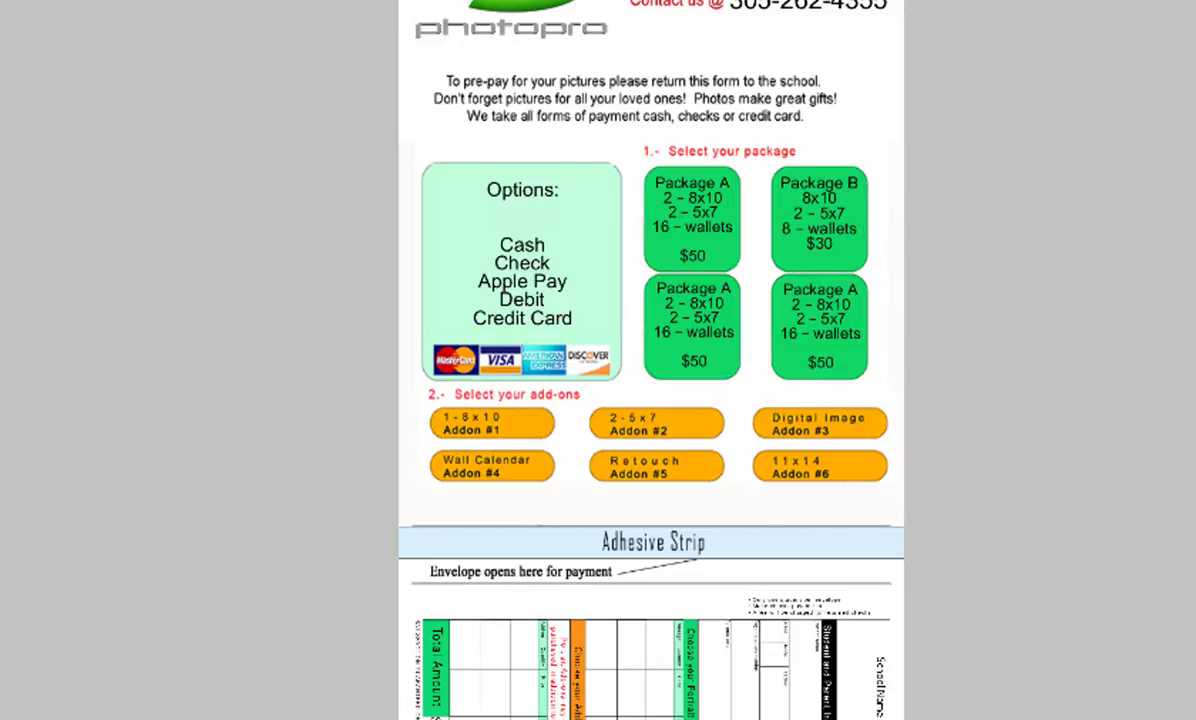
{"action": "key", "text": "ctrl+z"}
{"action": "key", "text": "ctrl+z"}
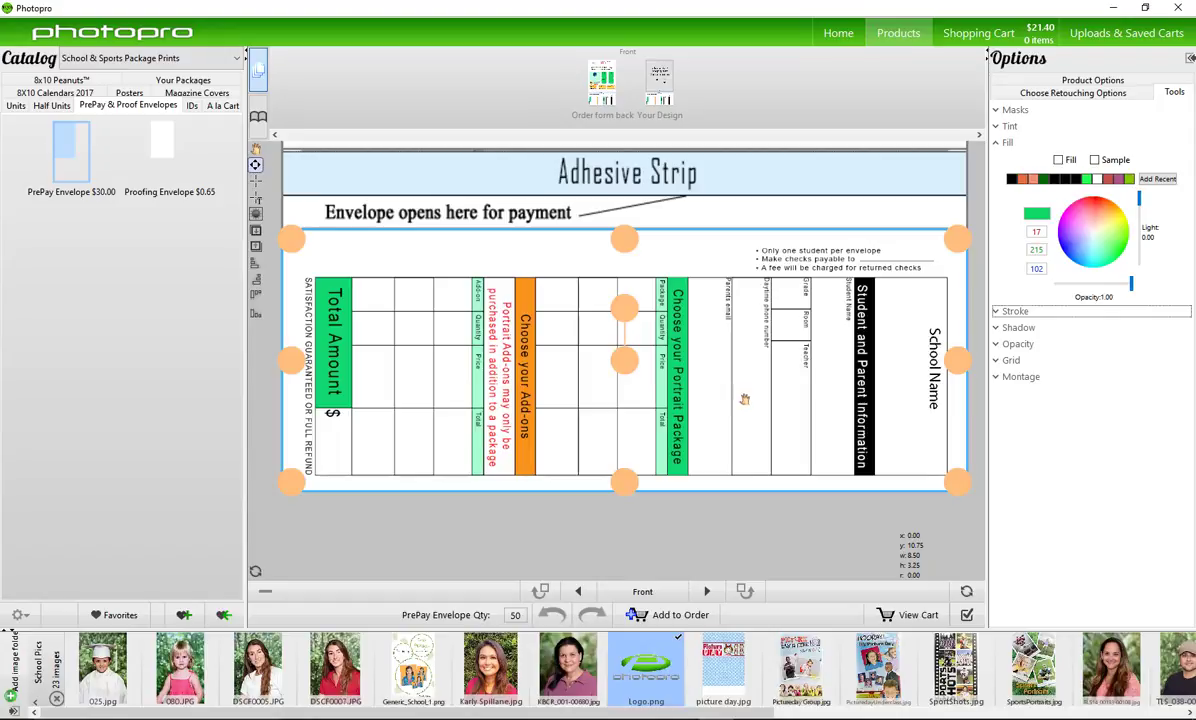
Turn to the envelope back and place the picture day.jpg background
{"action": "left_click", "coordinate": [707, 591]}
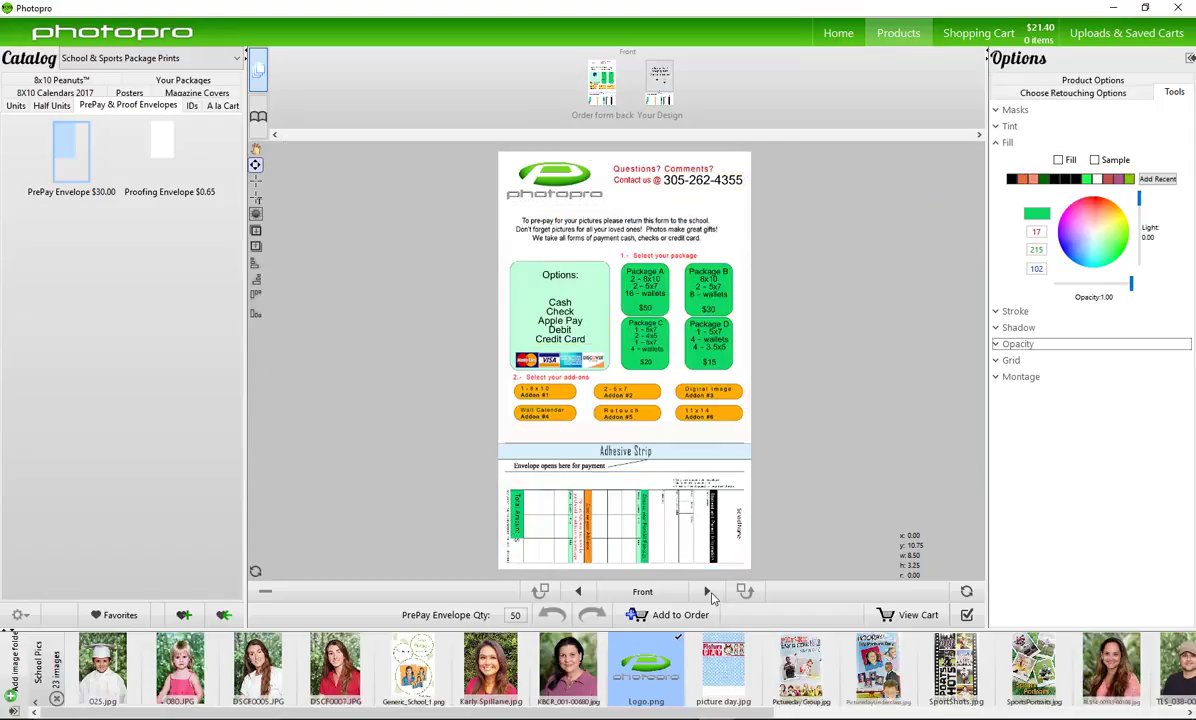
{"action": "left_click", "coordinate": [708, 592]}
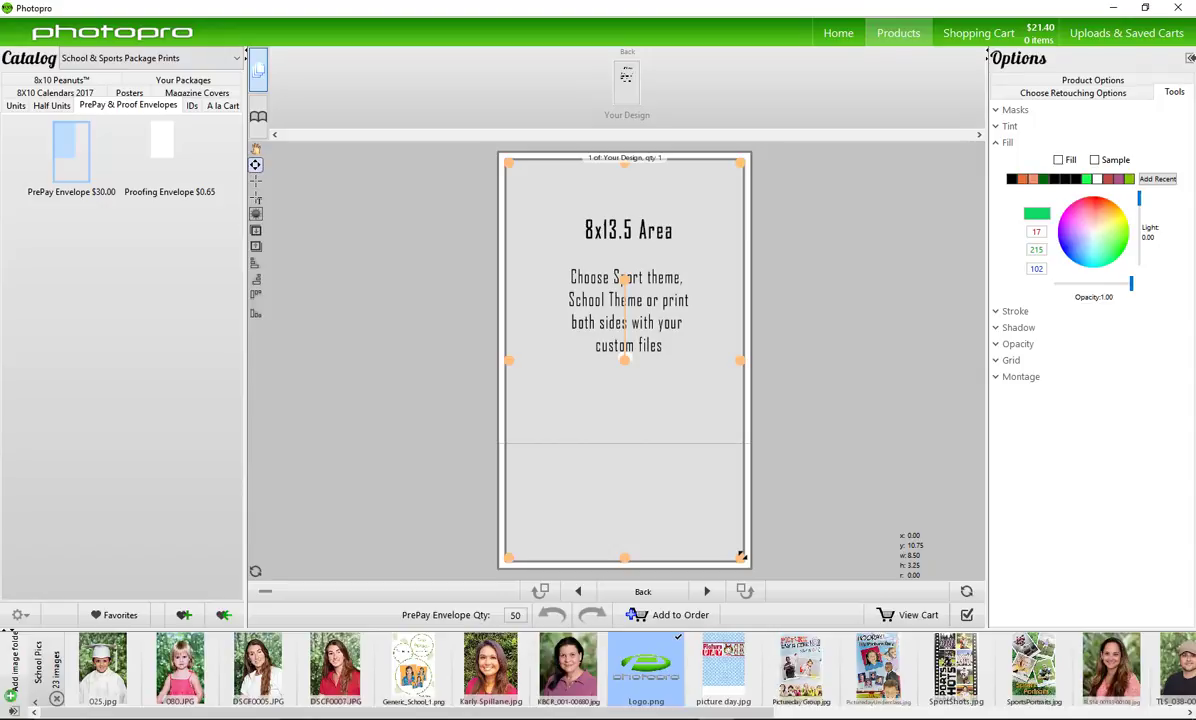
{"action": "left_click_drag", "start_coordinate": [624, 357], "coordinate": [618, 355]}
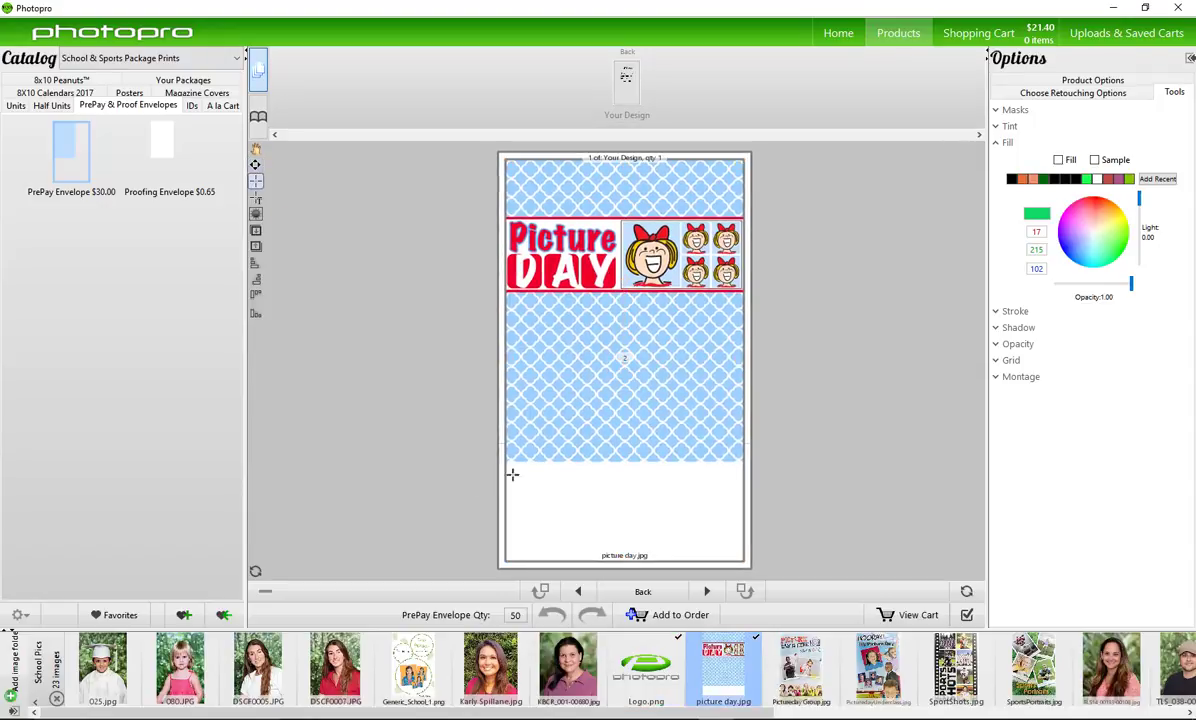
Add four portrait photo boxes of the girl in varied sizes, duplicating and arranging them
{"action": "left_click_drag", "start_coordinate": [591, 436], "coordinate": [600, 437]}
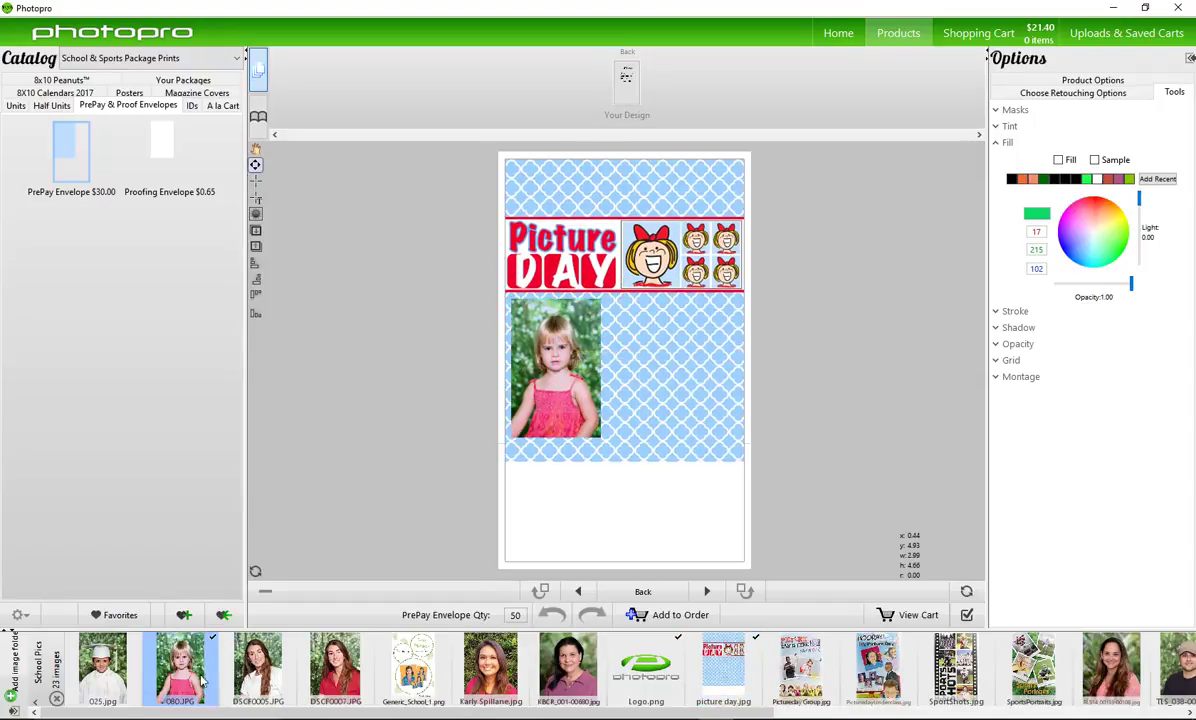
{"action": "left_click_drag", "start_coordinate": [602, 350], "coordinate": [640, 440]}
{"action": "left_click_drag", "start_coordinate": [627, 318], "coordinate": [708, 420]}
{"action": "right_click", "coordinate": [651, 358]}
{"action": "left_click", "coordinate": [693, 487]}
{"action": "left_click_drag", "start_coordinate": [557, 372], "coordinate": [471, 427]}
{"action": "mouse_move", "coordinate": [620, 360]}
{"action": "left_mouse_down"}
{"action": "mouse_move", "coordinate": [590, 385]}
{"action": "mouse_move", "coordinate": [617, 378]}
{"action": "left_mouse_up"}
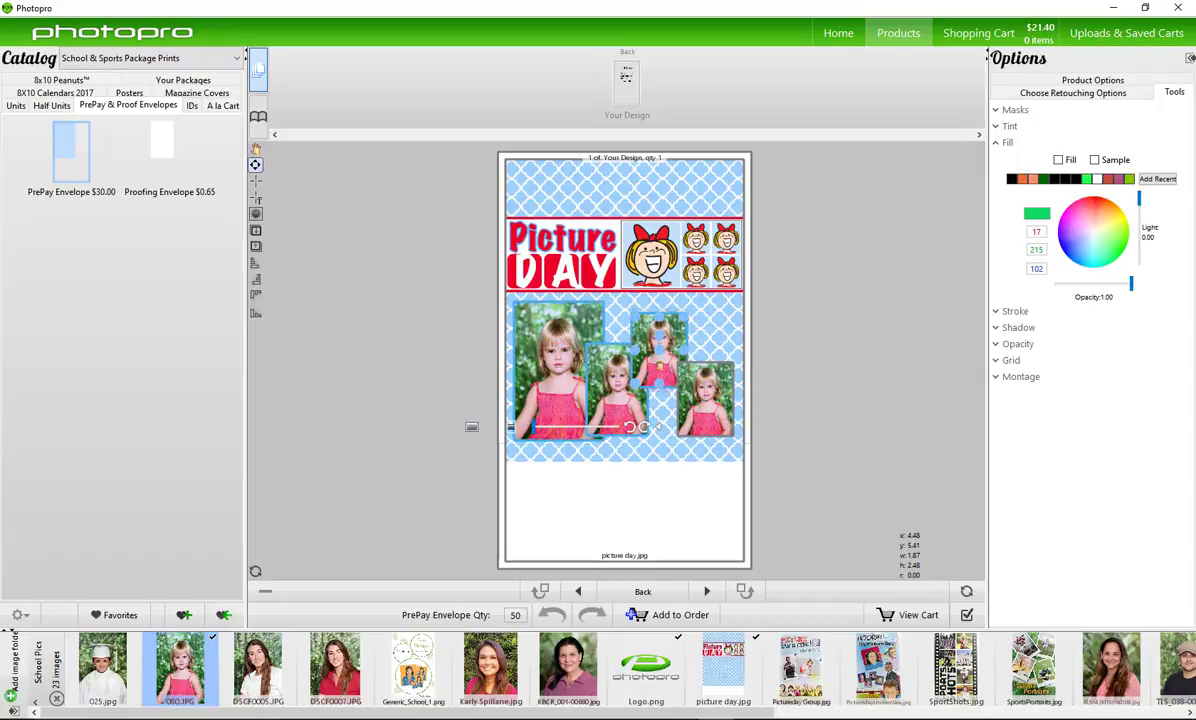
Turn on a white stroke of width .05 for the photos, then widen the bottom photo box
{"action": "left_click", "coordinate": [705, 400]}
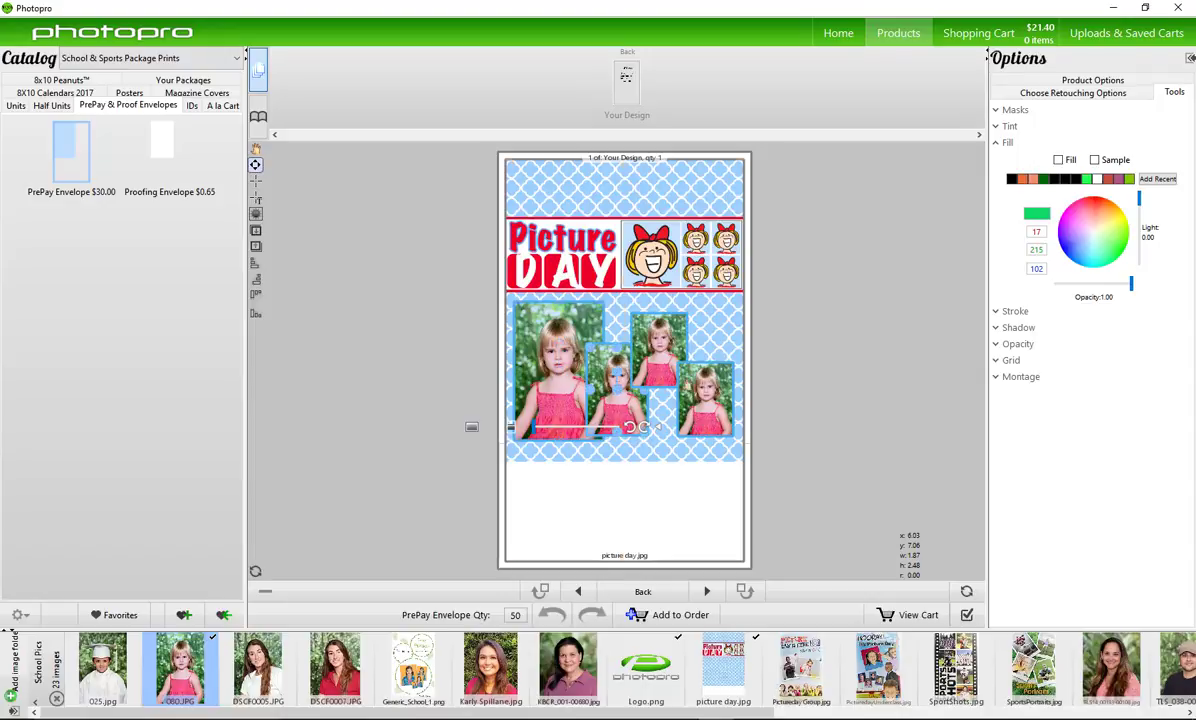
{"action": "left_click", "coordinate": [1012, 311]}
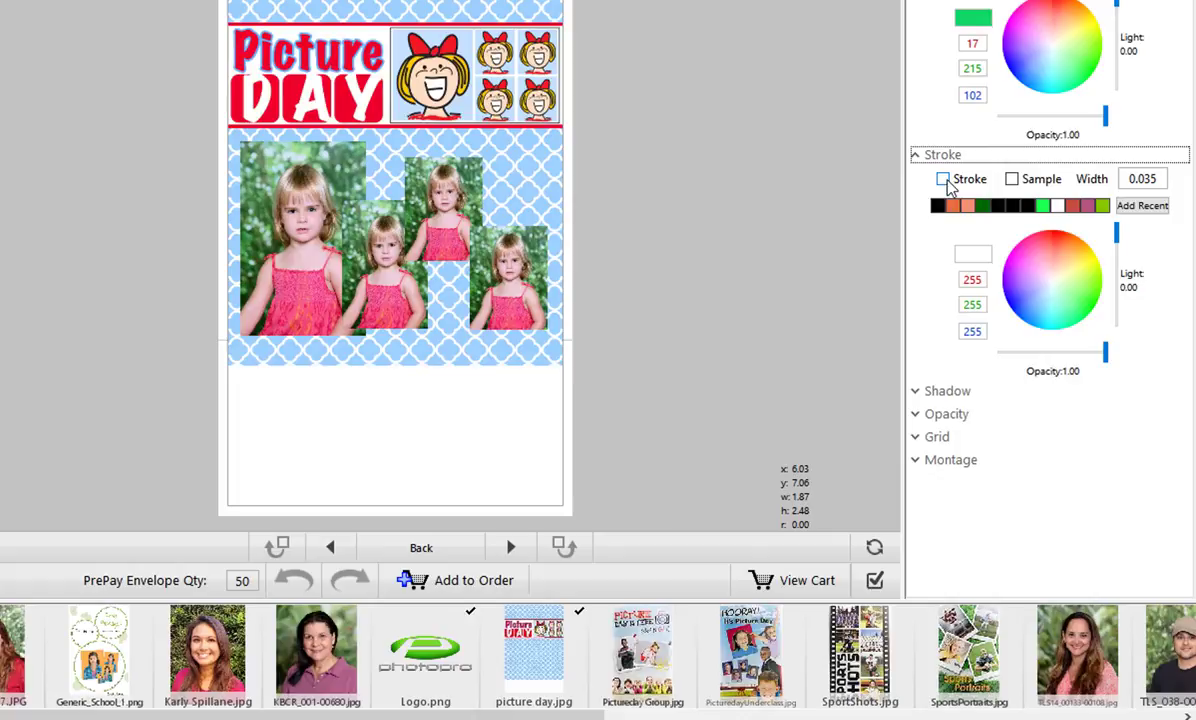
{"action": "left_click", "coordinate": [944, 180]}
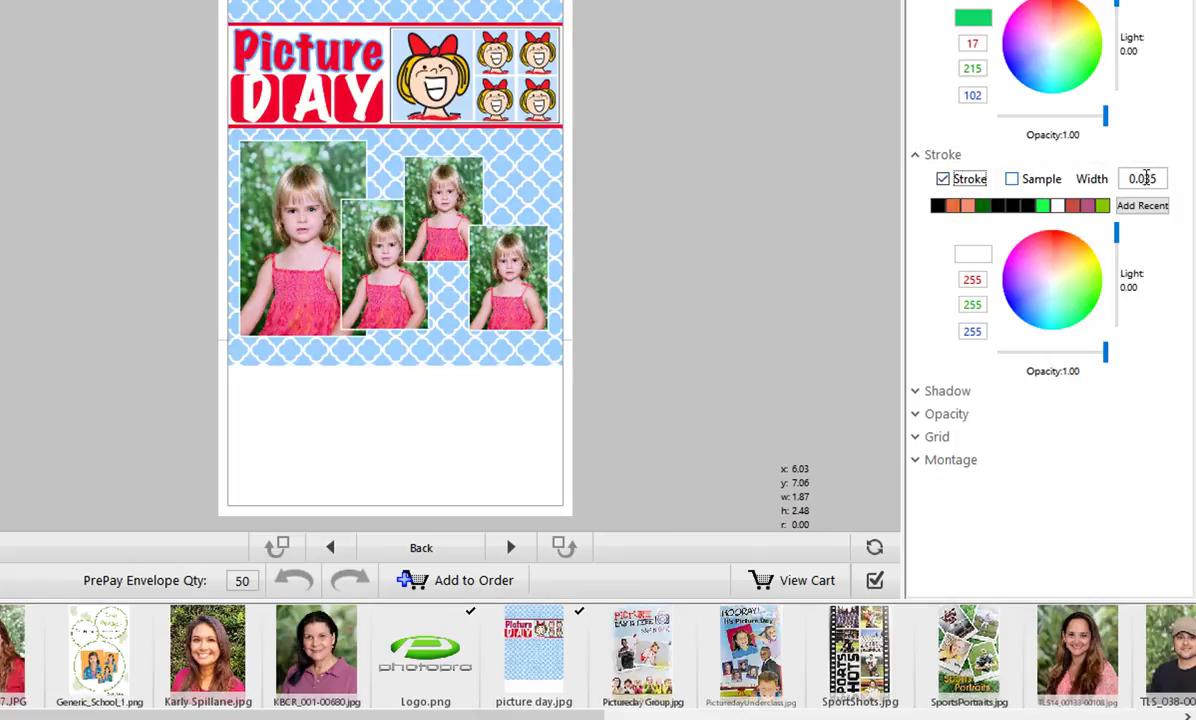
{"action": "double_click", "coordinate": [1155, 180]}
{"action": "left_click", "coordinate": [1150, 180]}
{"action": "double_click", "coordinate": [1140, 179]}
{"action": "type", "text": ".05"}
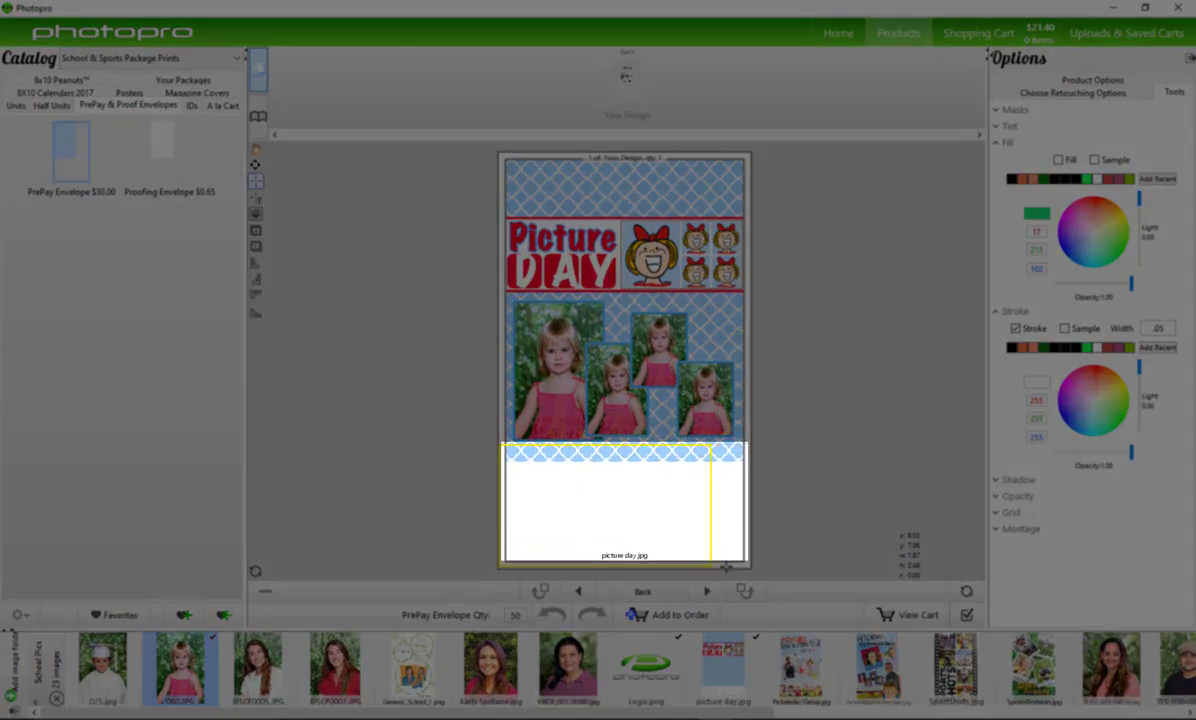
{"action": "left_click_drag", "start_coordinate": [726, 566], "coordinate": [745, 564]}
{"action": "left_click", "coordinate": [603, 542]}
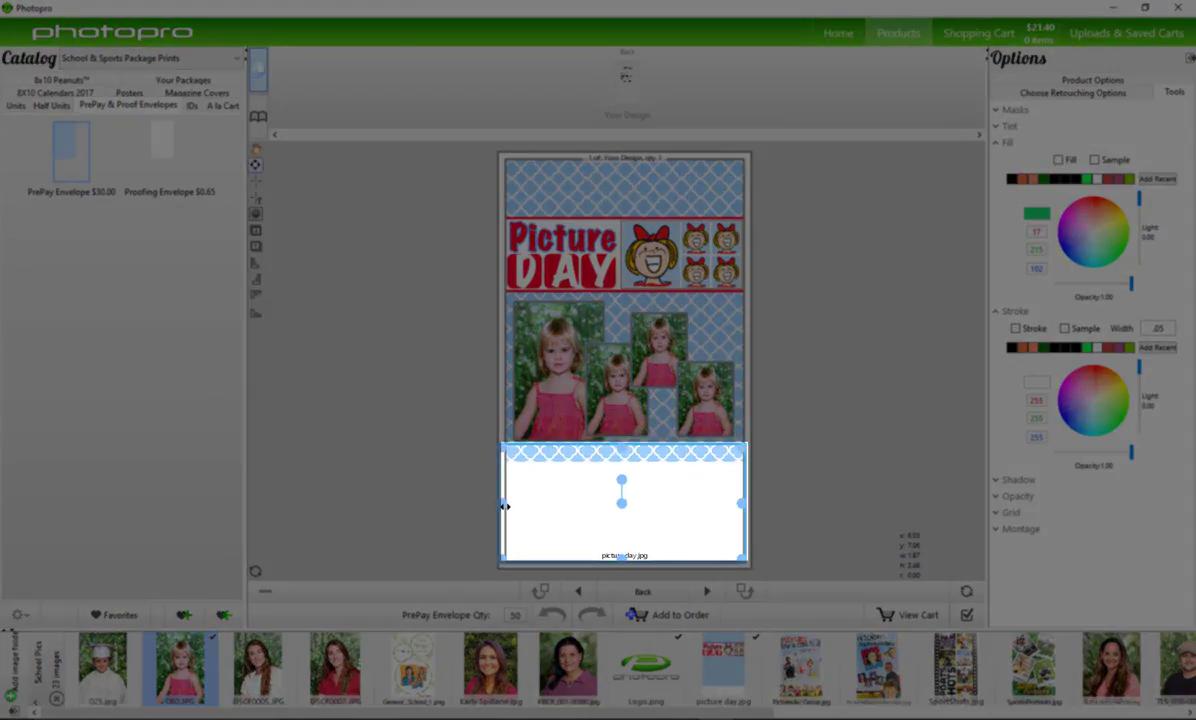
Drop the Picture Day image into the bottom box and fit it across
{"action": "left_click_drag", "start_coordinate": [705, 655], "coordinate": [650, 530]}
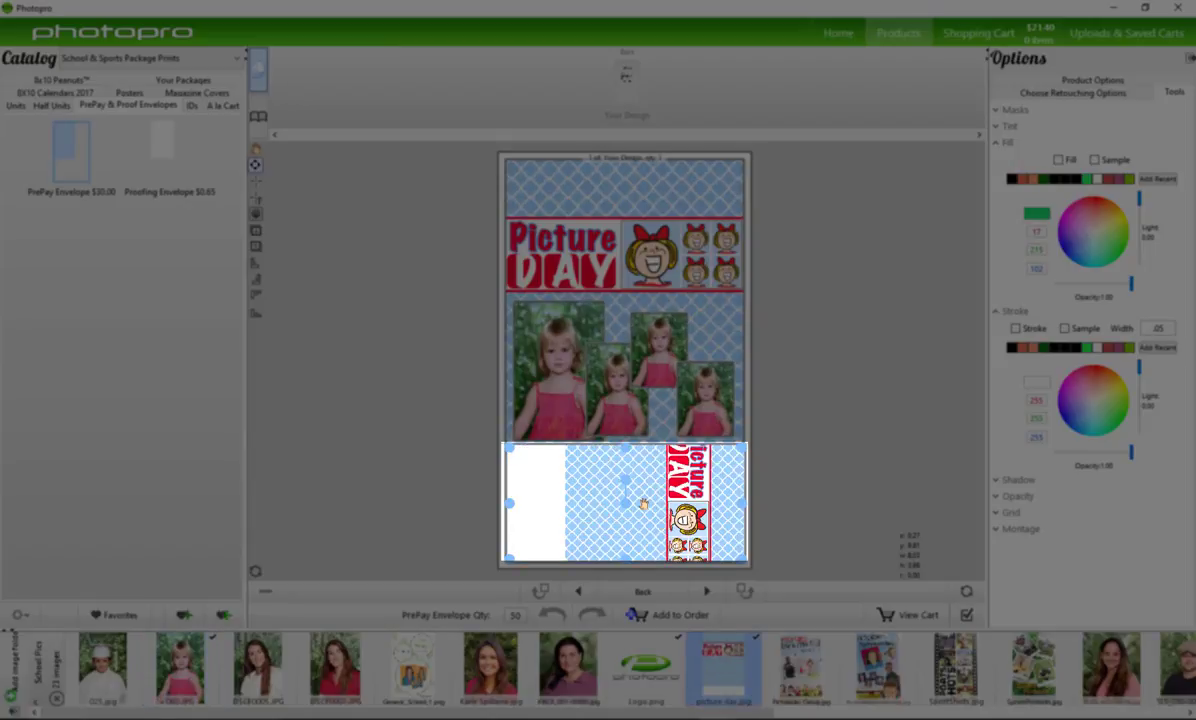
{"action": "left_click", "coordinate": [699, 336]}
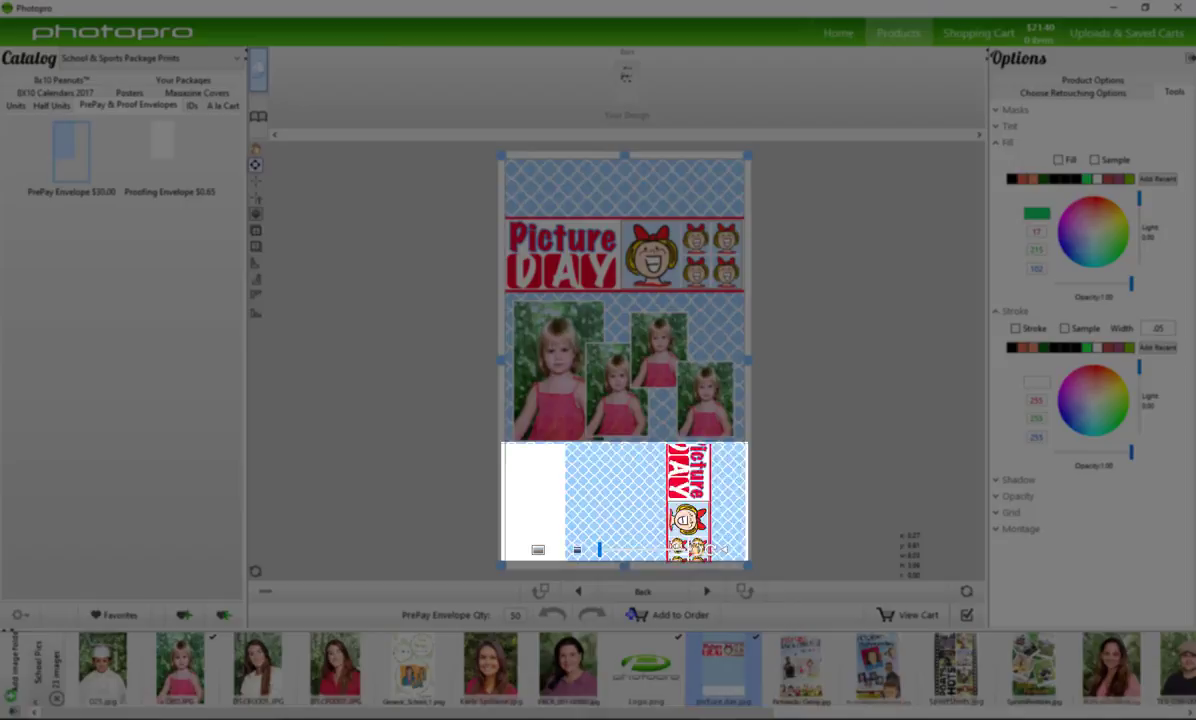
{"action": "left_click", "coordinate": [614, 475]}
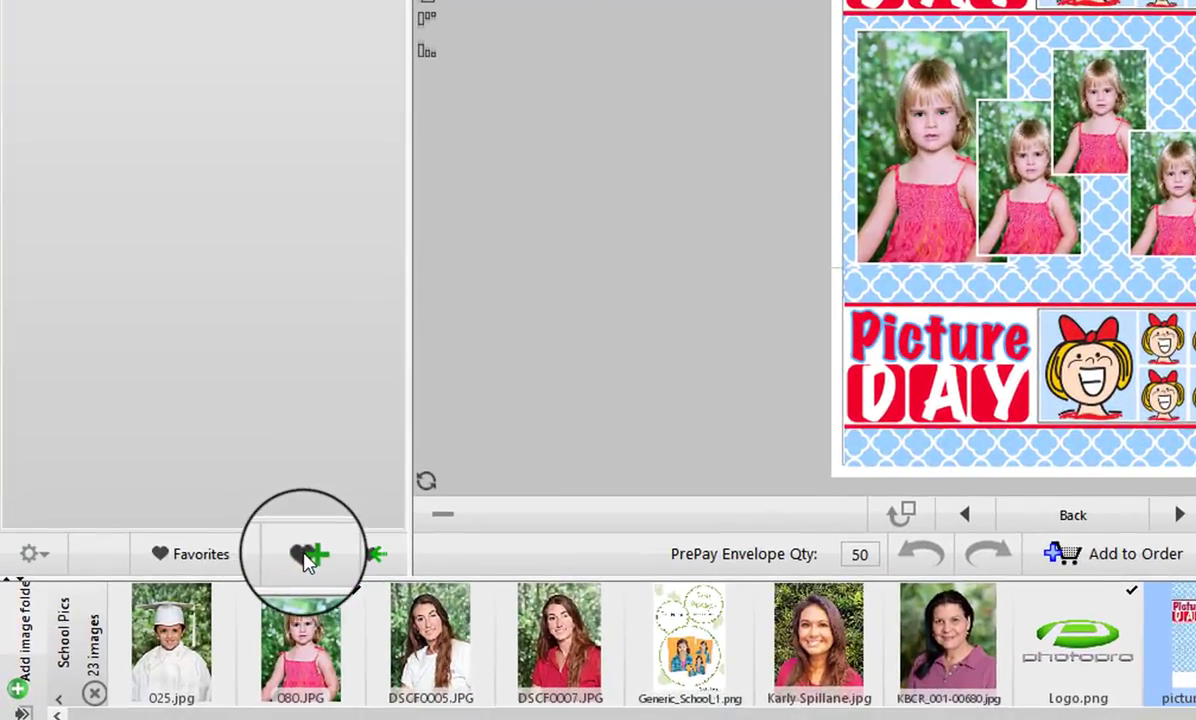
Save the design as a favorite named 'Pre pay envelopes'
{"action": "left_click", "coordinate": [307, 558]}
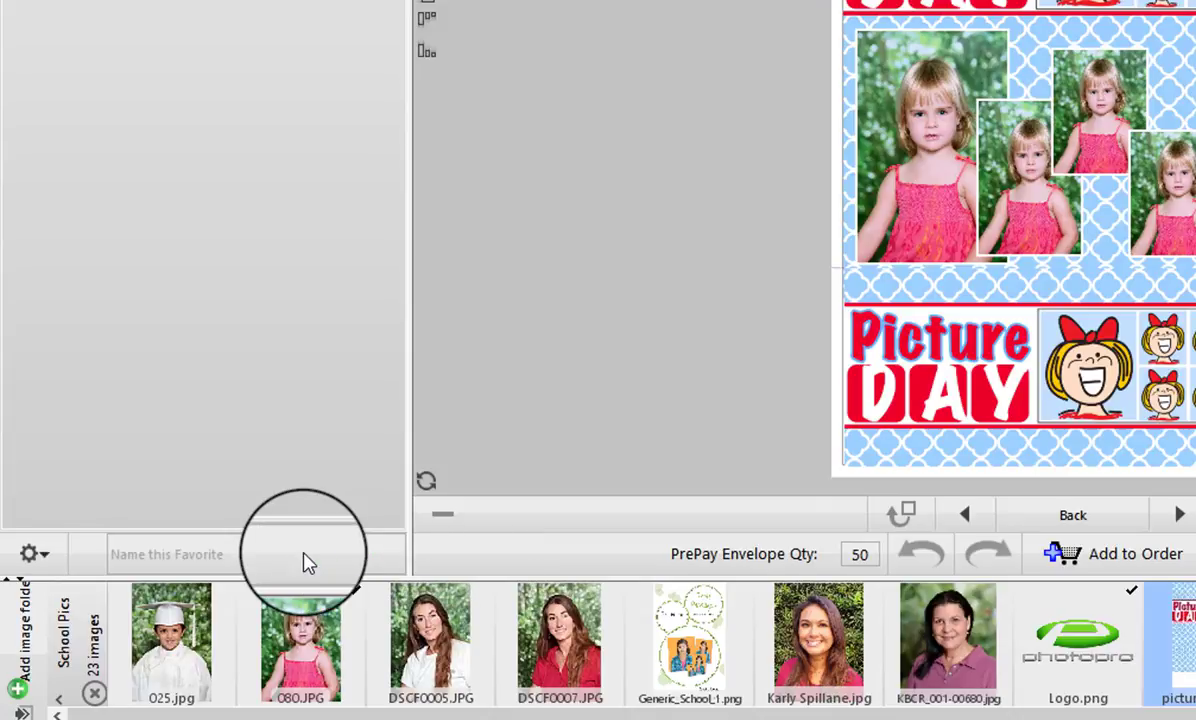
{"action": "type", "text": "Pre pay envelopes"}
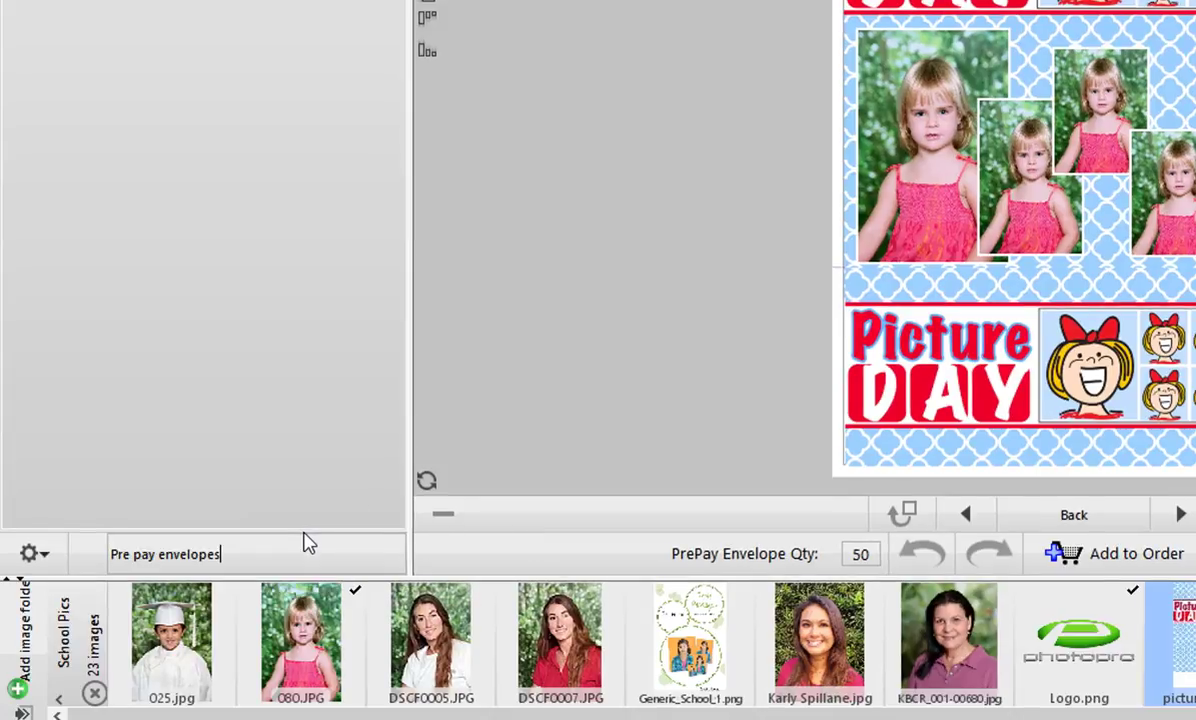
{"action": "key", "text": "Return"}
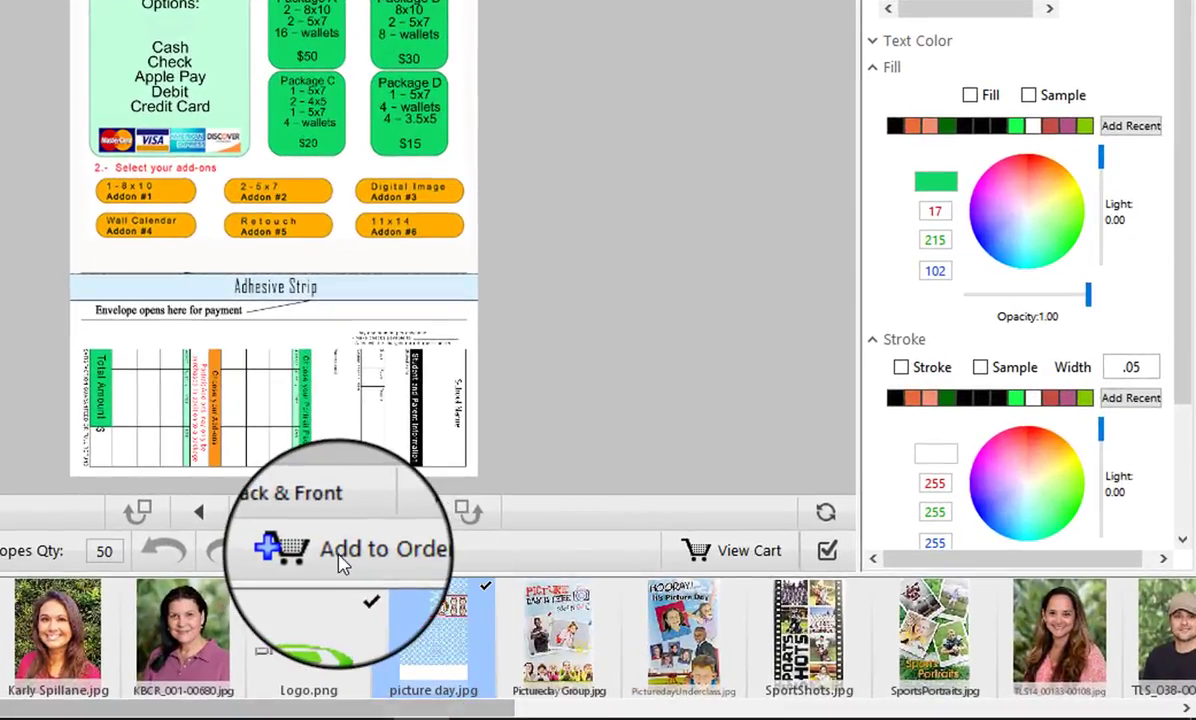
Add 50 Pre pay envelopes to the order ($32.10 cart) and continue shopping to the Proofing Envelope
{"action": "left_click", "coordinate": [340, 552]}
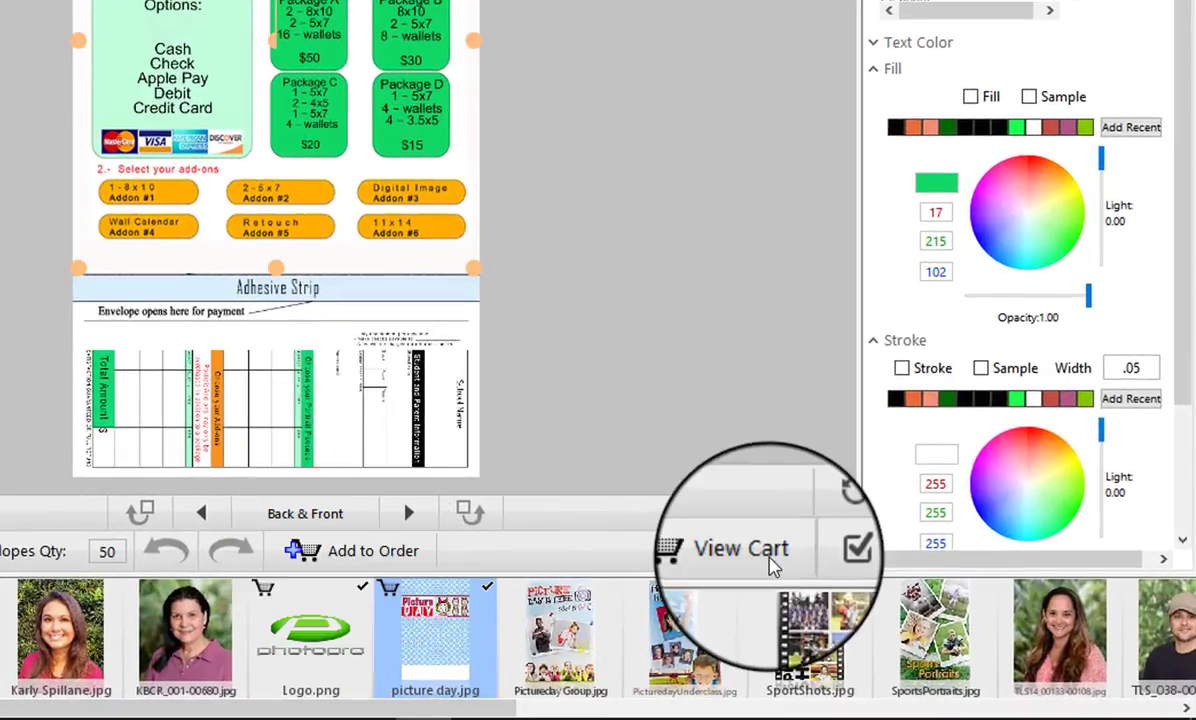
{"action": "left_click", "coordinate": [740, 550]}
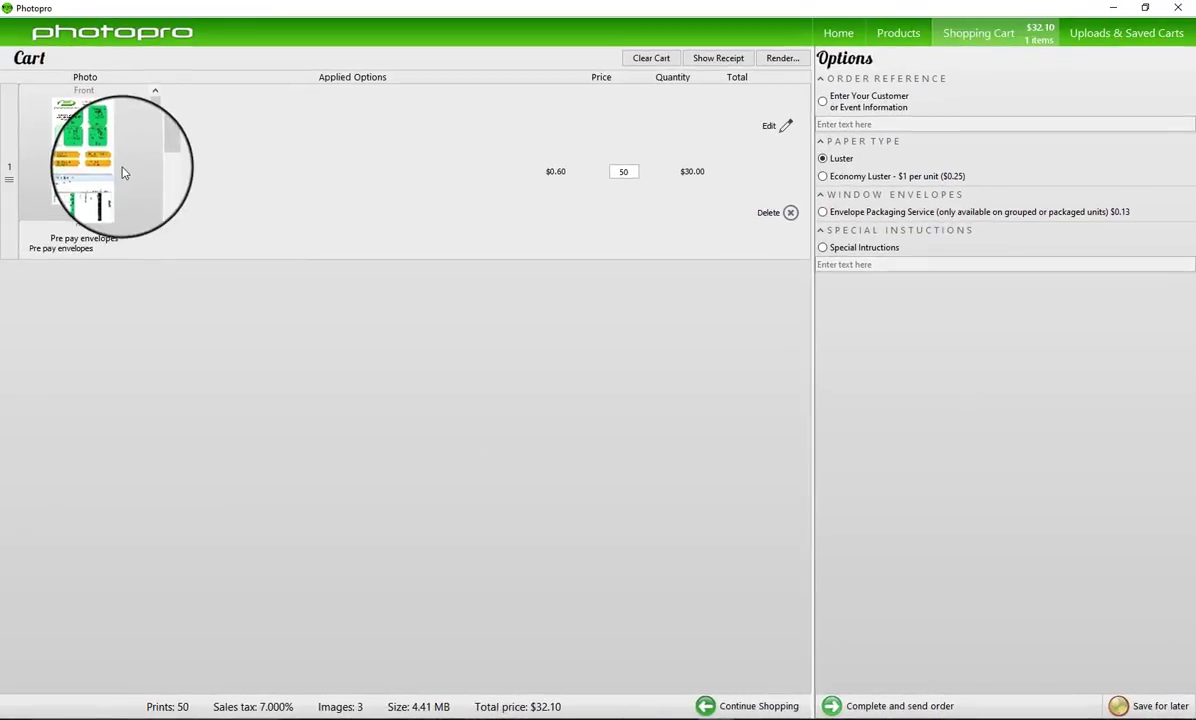
{"action": "left_click_drag", "start_coordinate": [147, 168], "coordinate": [160, 75]}
{"action": "left_click", "coordinate": [750, 708]}
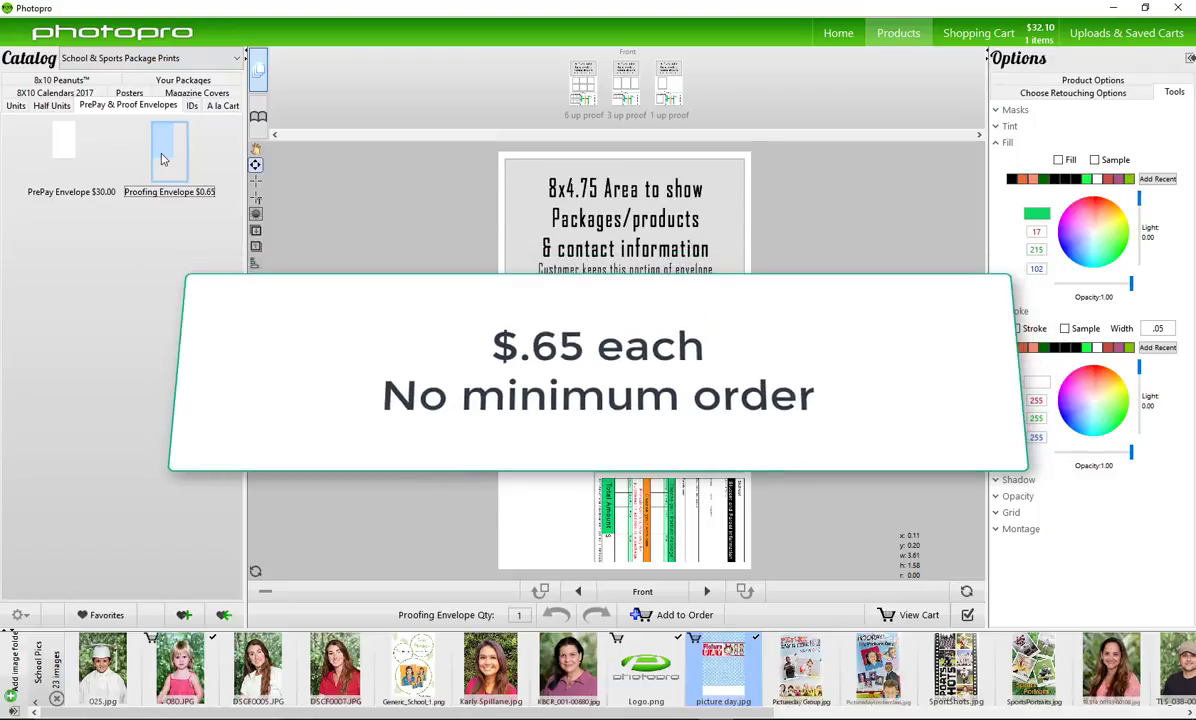
Draw an image box over the proofing envelope's top area and place the Photopro logo in it
{"action": "left_click", "coordinate": [677, 190]}
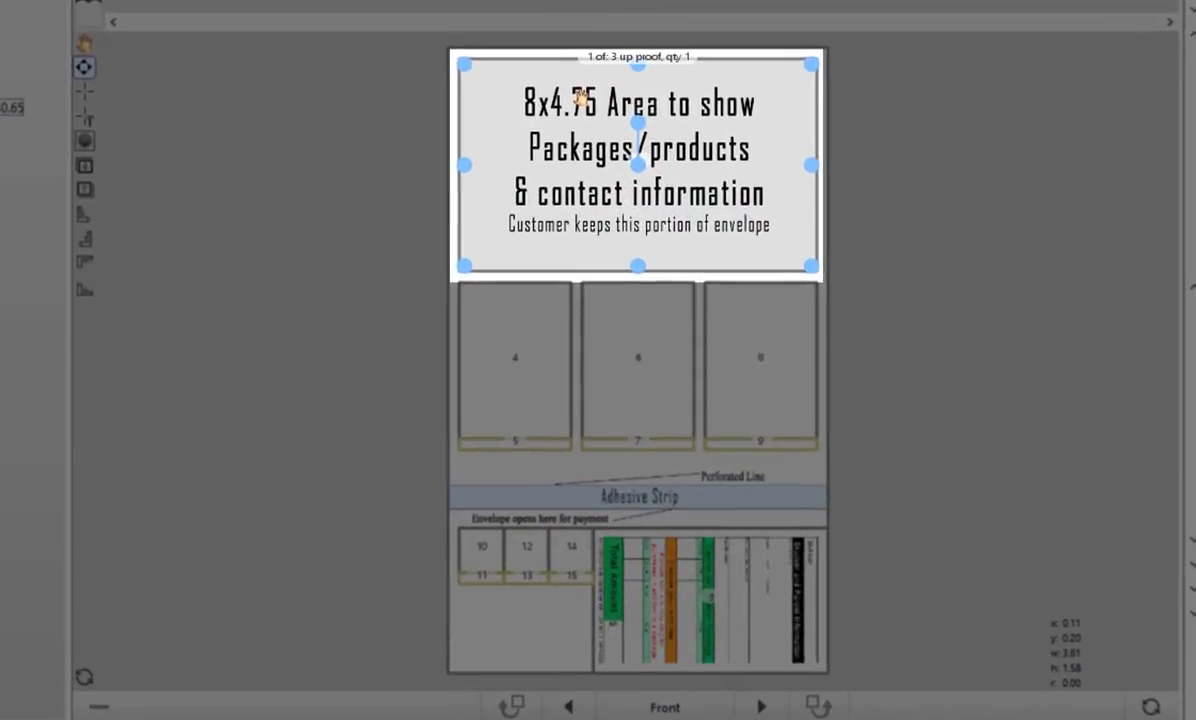
{"action": "left_click", "coordinate": [219, 45]}
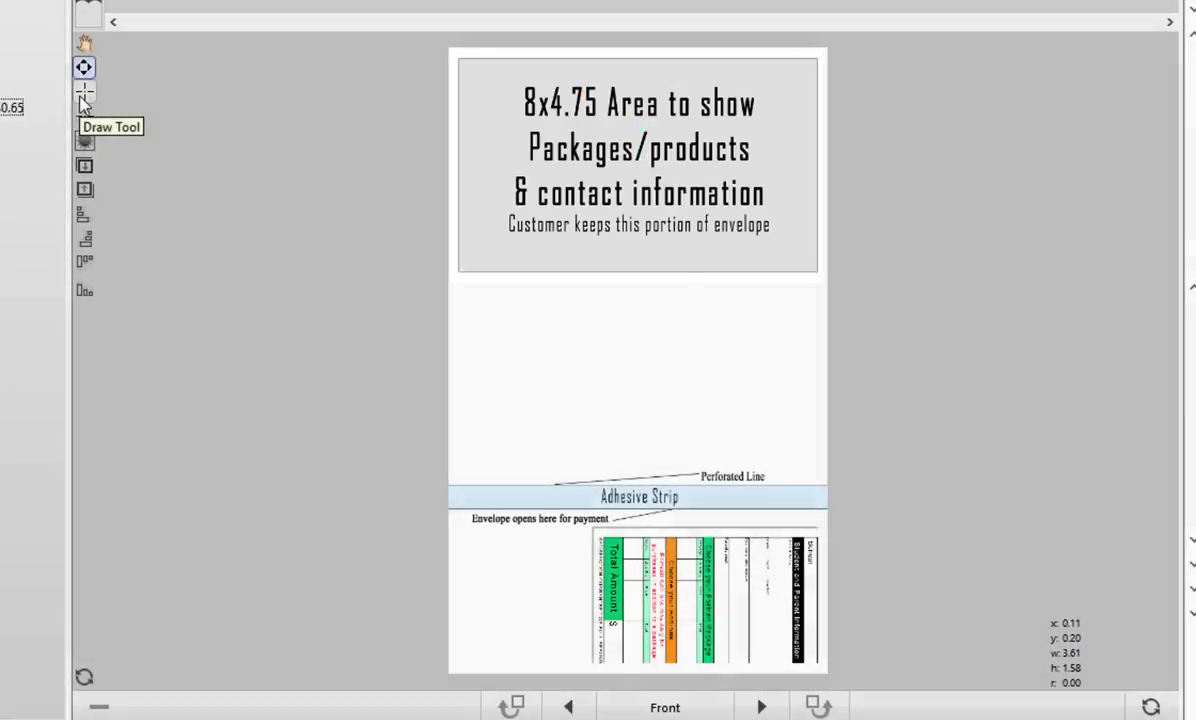
{"action": "left_click", "coordinate": [84, 92]}
{"action": "mouse_move", "coordinate": [630, 199]}
{"action": "left_mouse_down"}
{"action": "mouse_move", "coordinate": [827, 246]}
{"action": "mouse_move", "coordinate": [795, 259]}
{"action": "mouse_move", "coordinate": [821, 275]}
{"action": "left_mouse_up"}
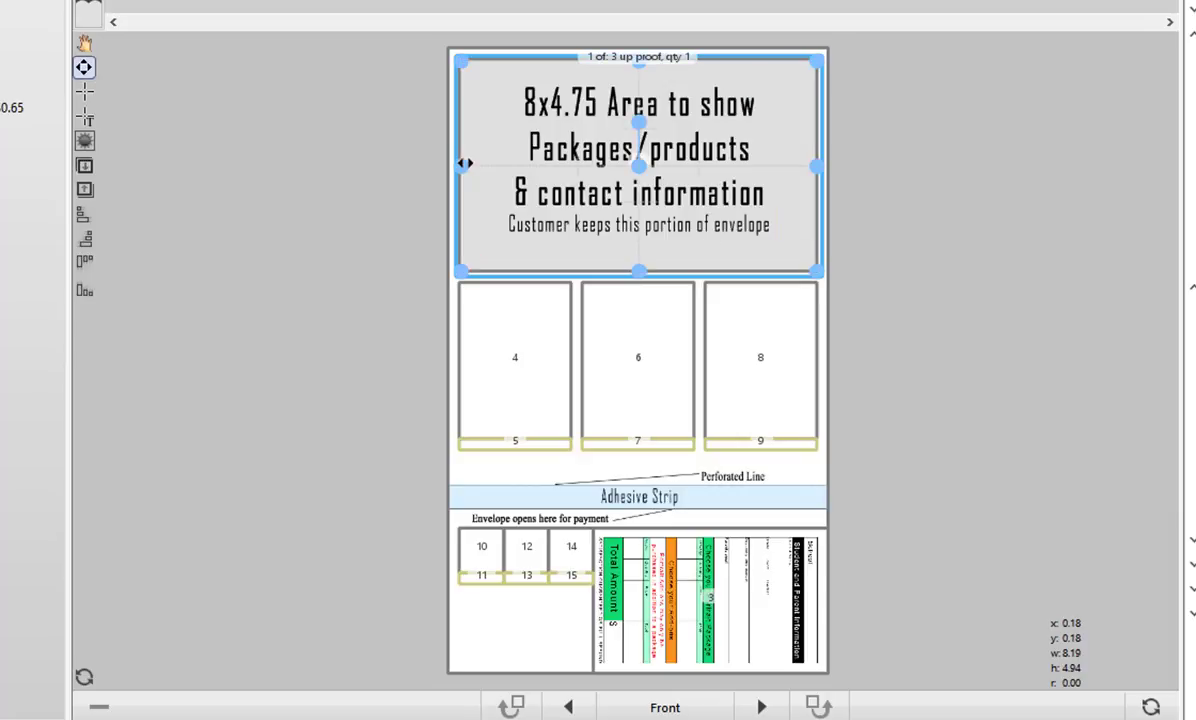
{"action": "left_click", "coordinate": [708, 600]}
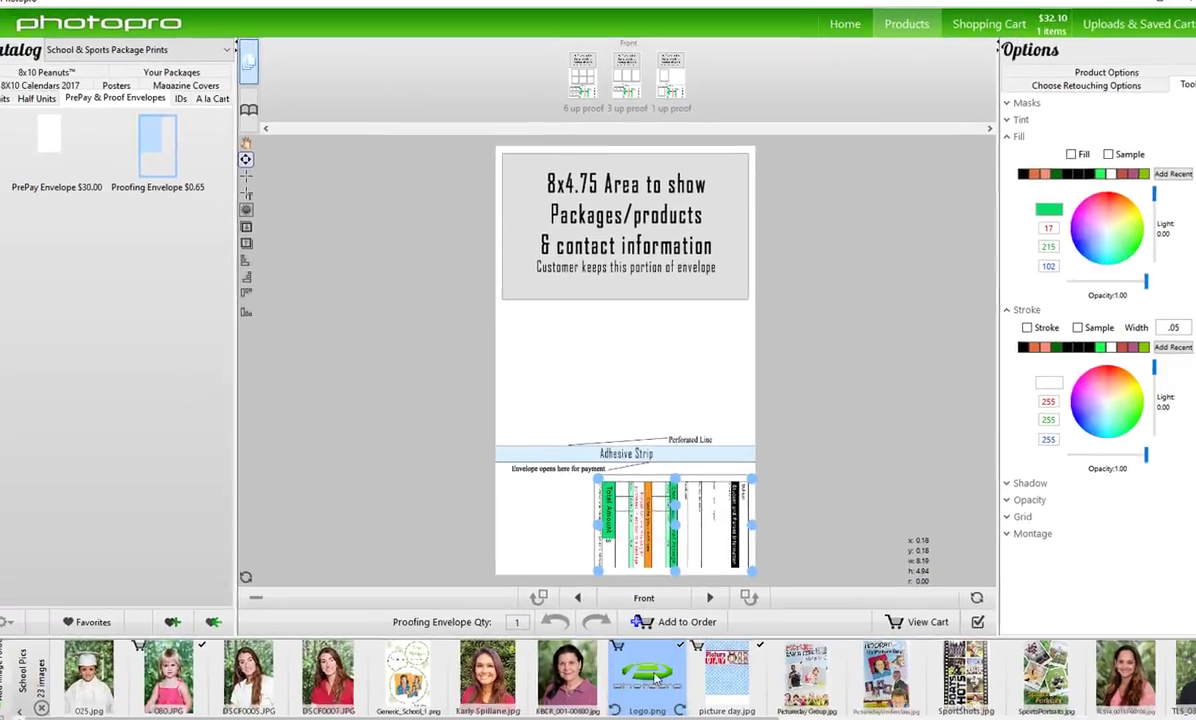
{"action": "left_click", "coordinate": [620, 227]}
Give the logo box a white fill and lower its opacity to a faint watermark
{"action": "left_click", "coordinate": [1058, 160]}
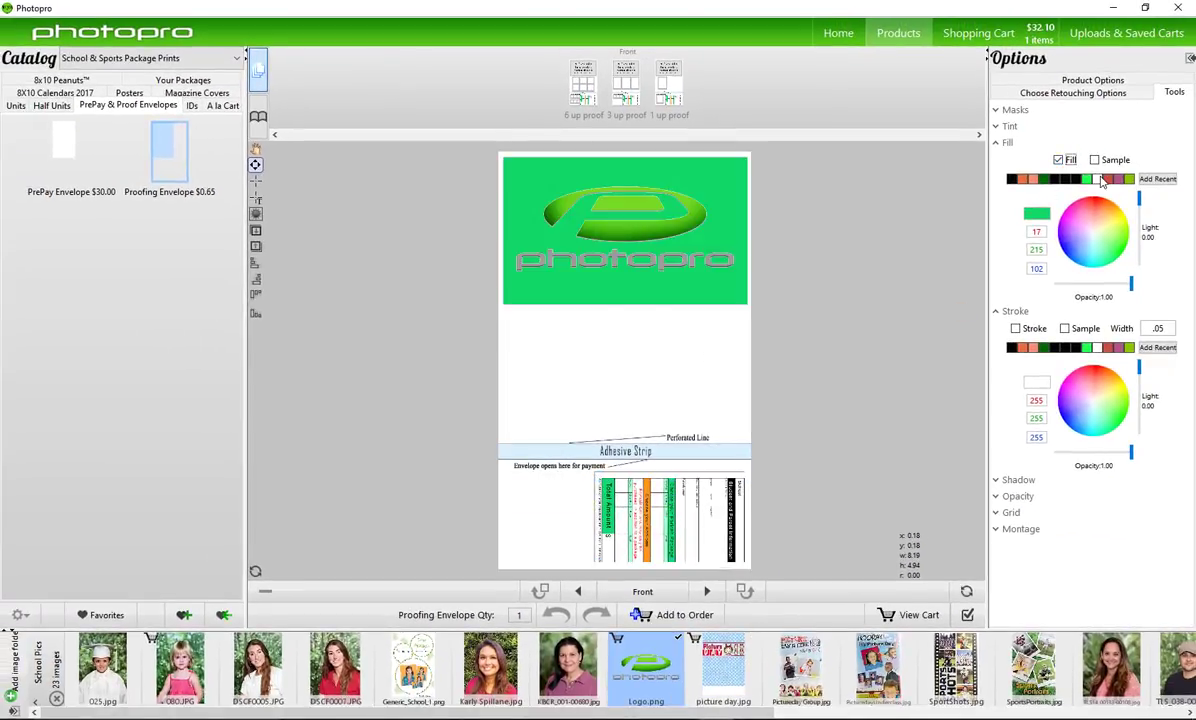
{"action": "left_click", "coordinate": [1097, 179]}
{"action": "left_click", "coordinate": [1018, 496]}
{"action": "left_click_drag", "start_coordinate": [1062, 523], "coordinate": [1042, 521]}
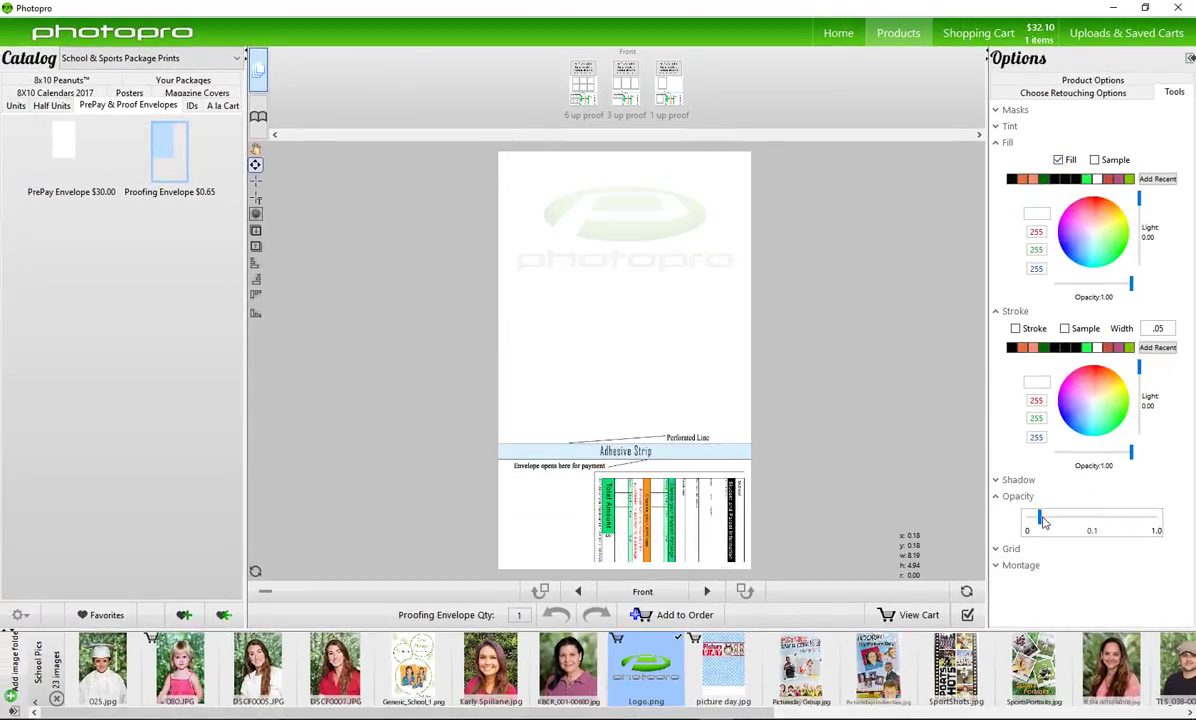
{"action": "left_click", "coordinate": [254, 186]}
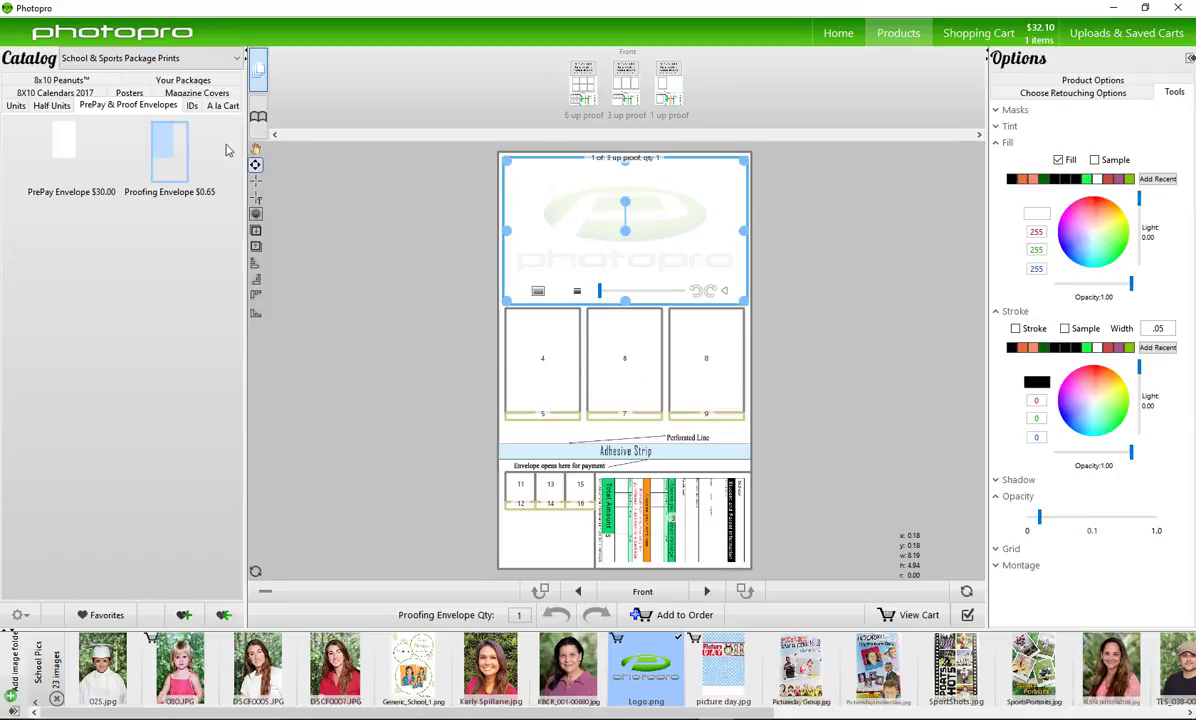
Add a black-bordered text box at the top holding the pasted Package A price list
{"action": "left_click_drag", "start_coordinate": [515, 170], "coordinate": [621, 248]}
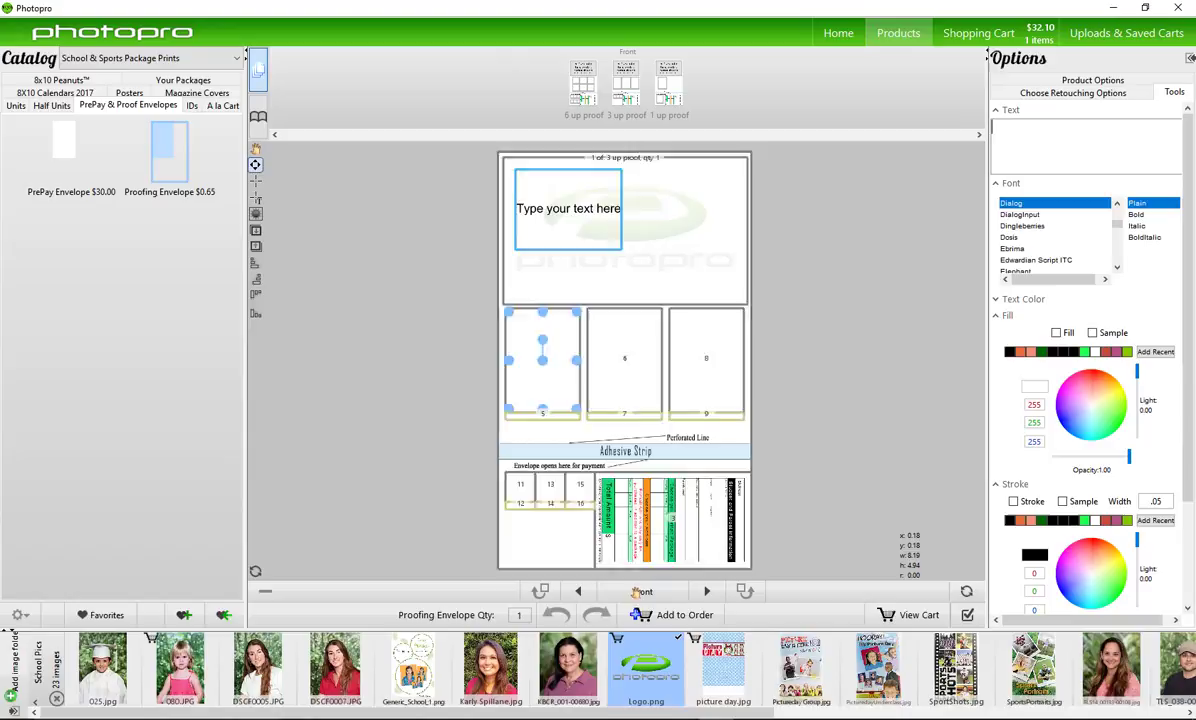
{"action": "left_click", "coordinate": [1064, 129]}
{"action": "type", "text": "Package A 2 – 8x10 2 – 5x7 16 – wallets $50"}
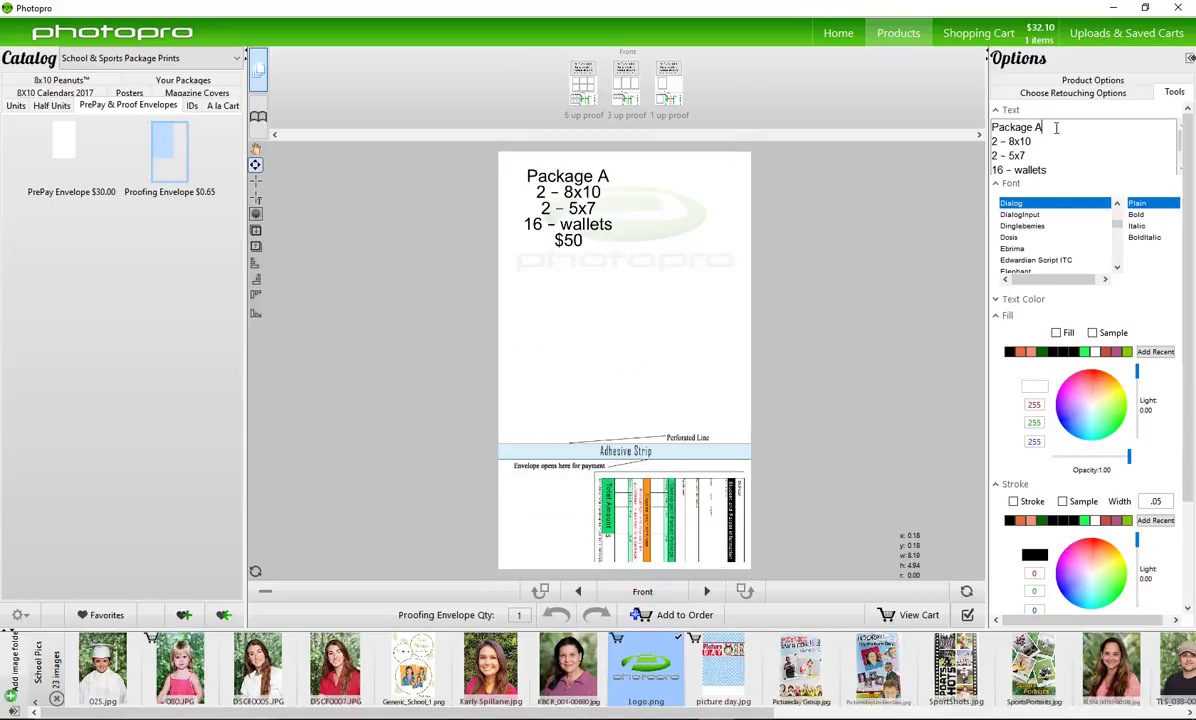
{"action": "key", "text": "Return"}
{"action": "key", "text": "Down"}
{"action": "key", "text": "Down"}
{"action": "key", "text": "Down"}
{"action": "key", "text": "Return"}
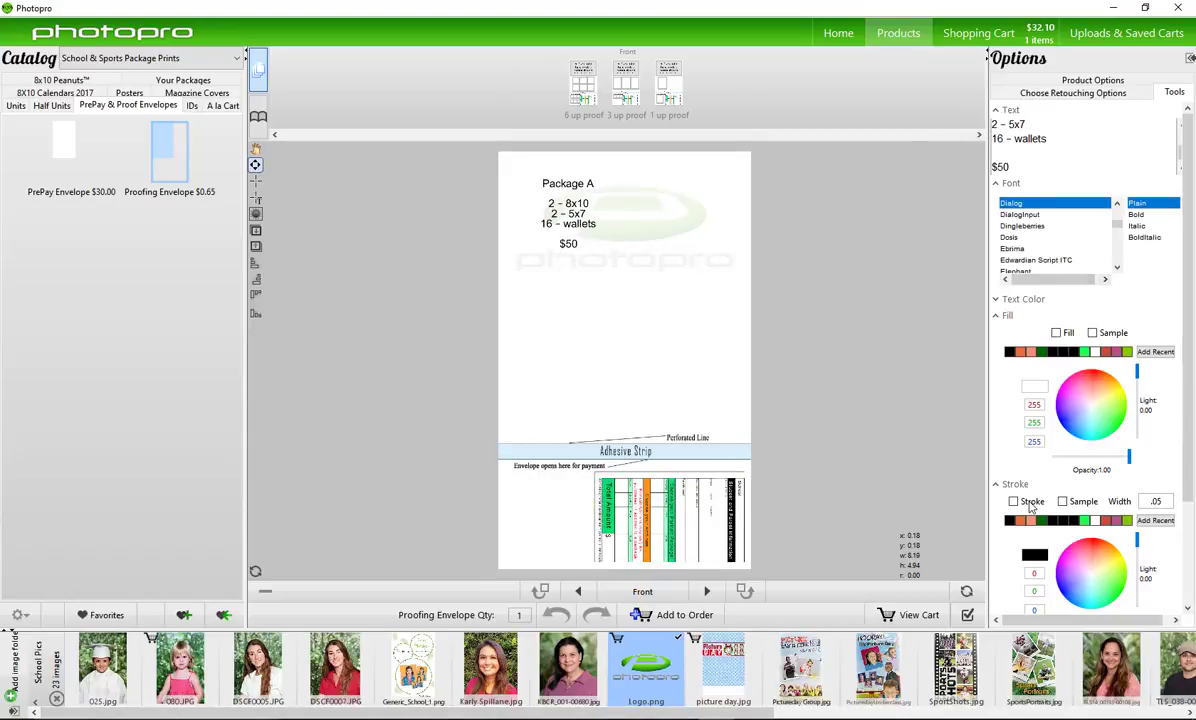
{"action": "left_click", "coordinate": [1030, 503]}
Duplicate the Package A box alongside and turn on a snapping grid spaced 0.25
{"action": "right_click", "coordinate": [568, 207]}
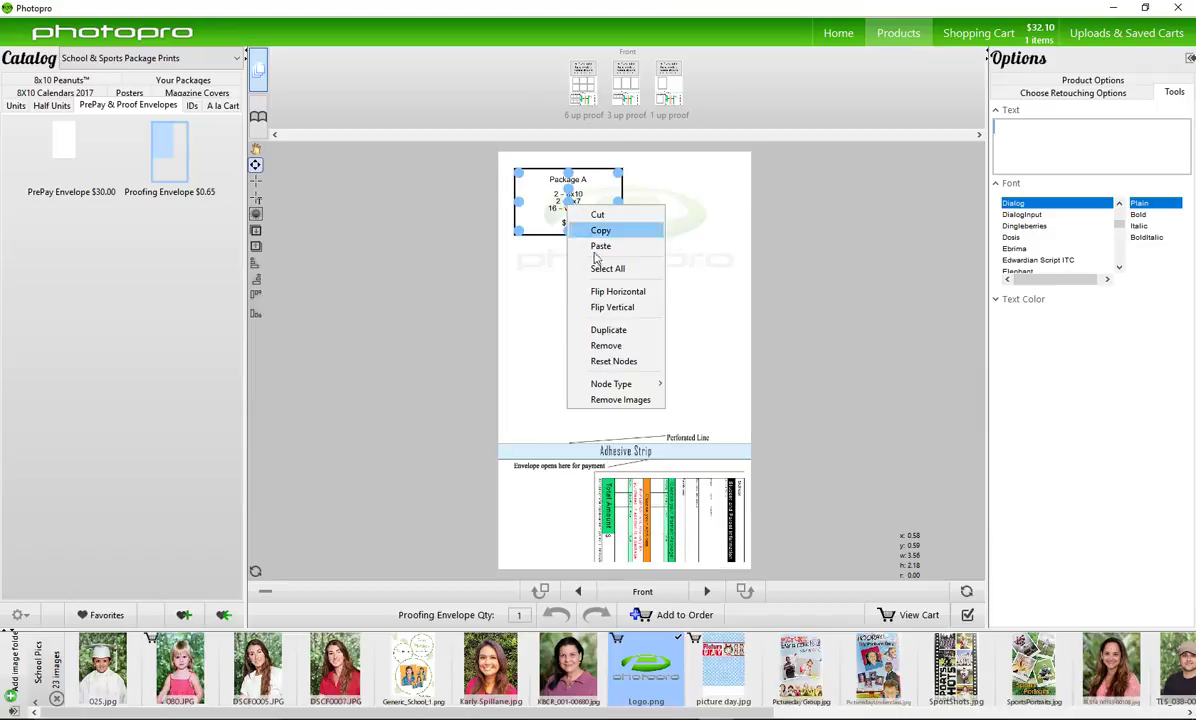
{"action": "left_click", "coordinate": [608, 330]}
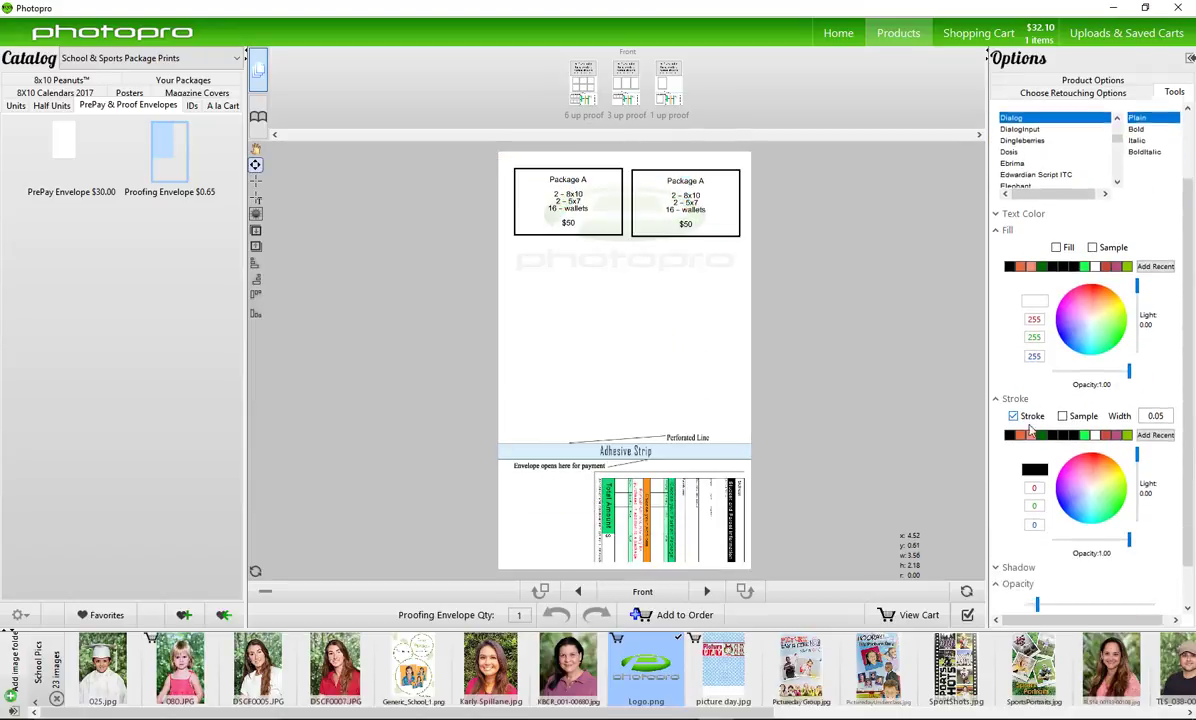
{"action": "scroll", "coordinate": [1093, 509], "scroll_direction": "down", "scroll_amount": 3}
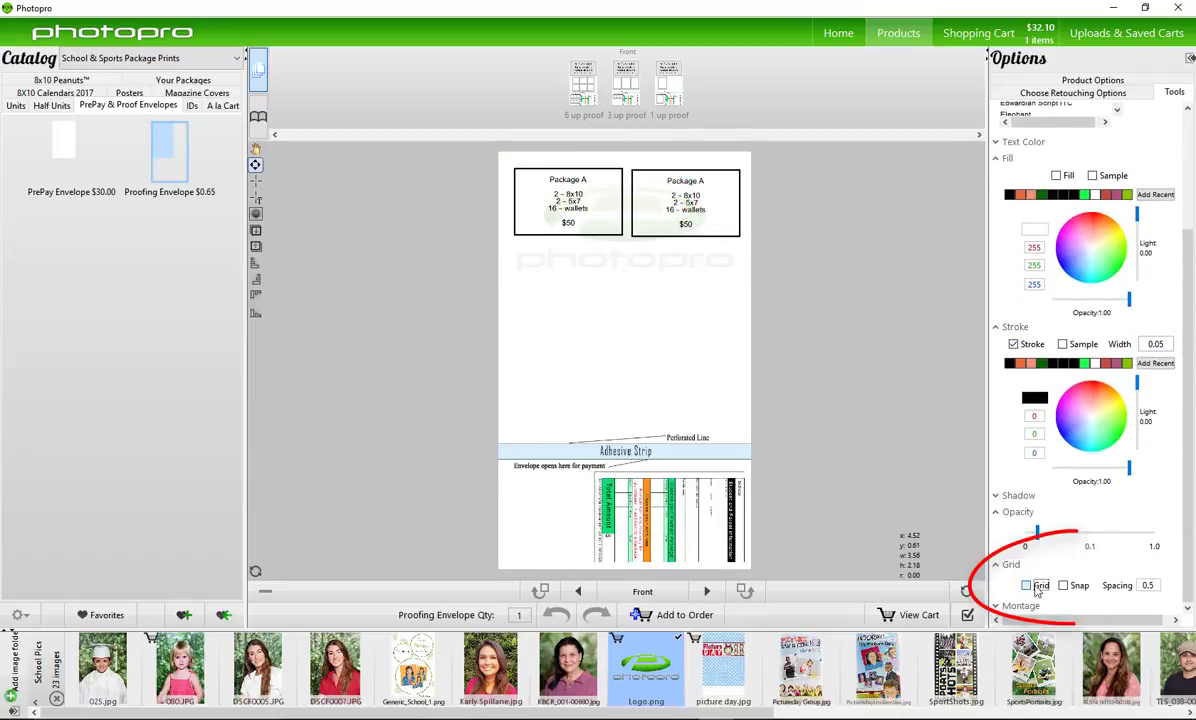
{"action": "left_click", "coordinate": [1040, 585]}
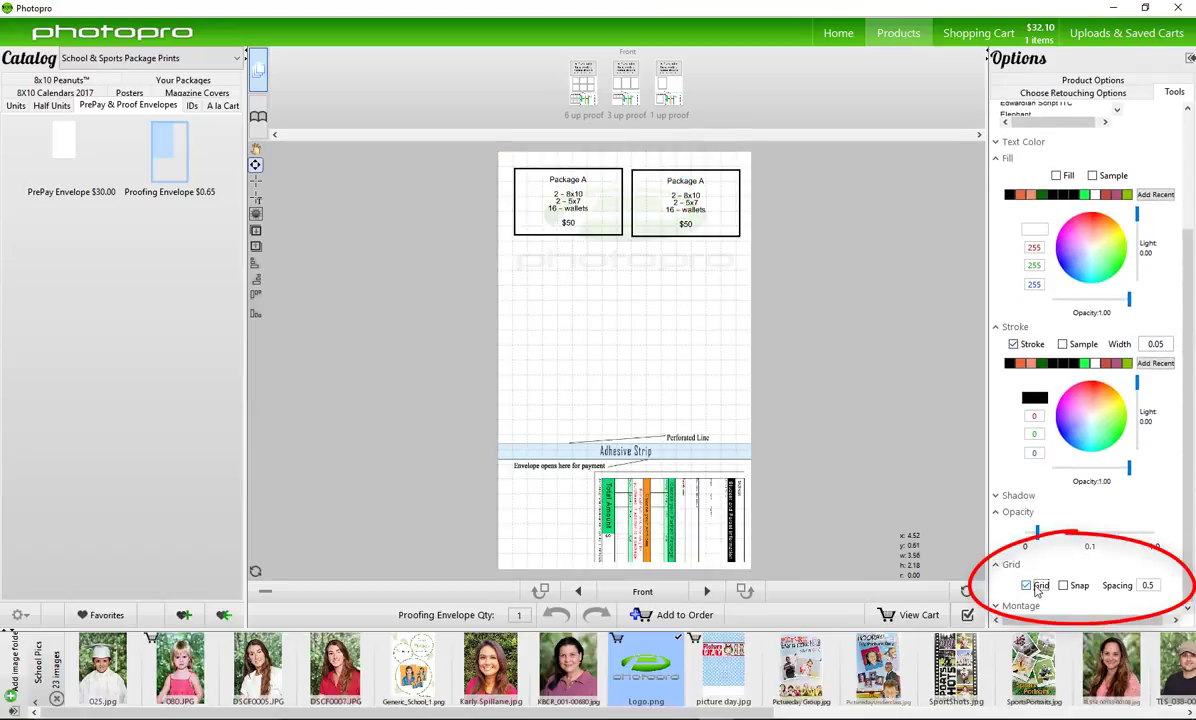
{"action": "left_click", "coordinate": [1149, 585]}
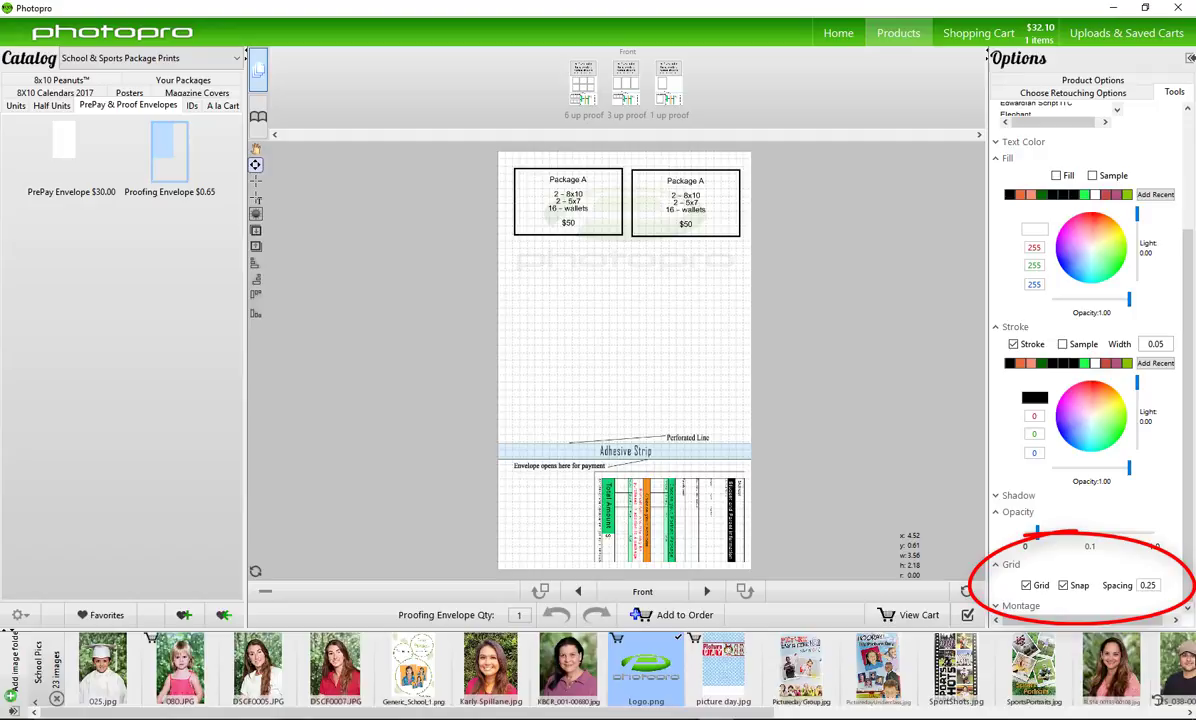
Nudge the Package A box up and left, then duplicate it below
{"action": "left_click", "coordinate": [660, 312]}
{"action": "left_click", "coordinate": [568, 200]}
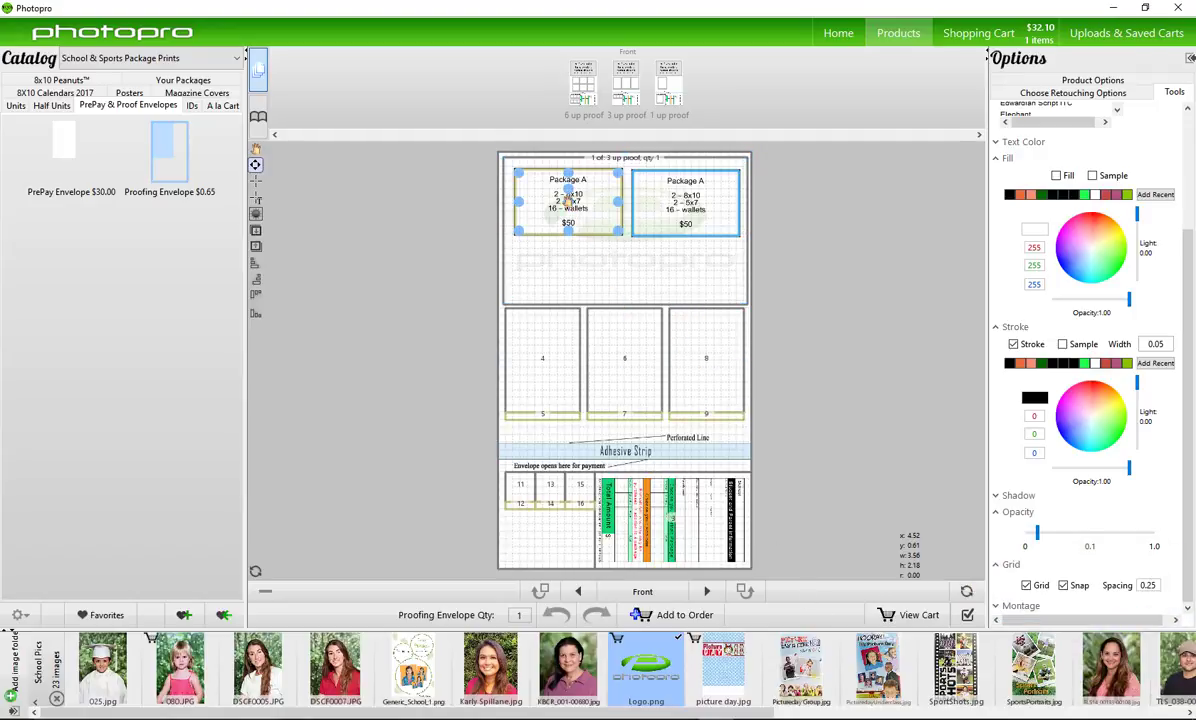
{"action": "left_click_drag", "start_coordinate": [568, 200], "coordinate": [566, 197]}
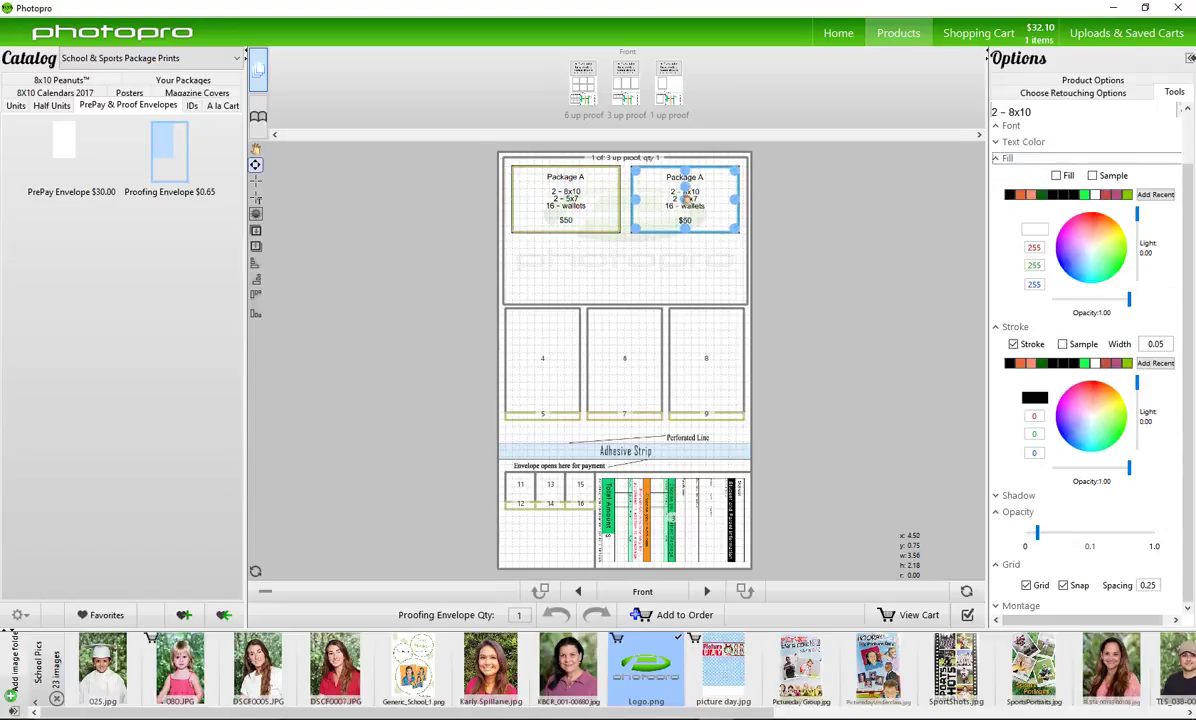
{"action": "right_click", "coordinate": [564, 203]}
{"action": "left_click", "coordinate": [590, 227]}
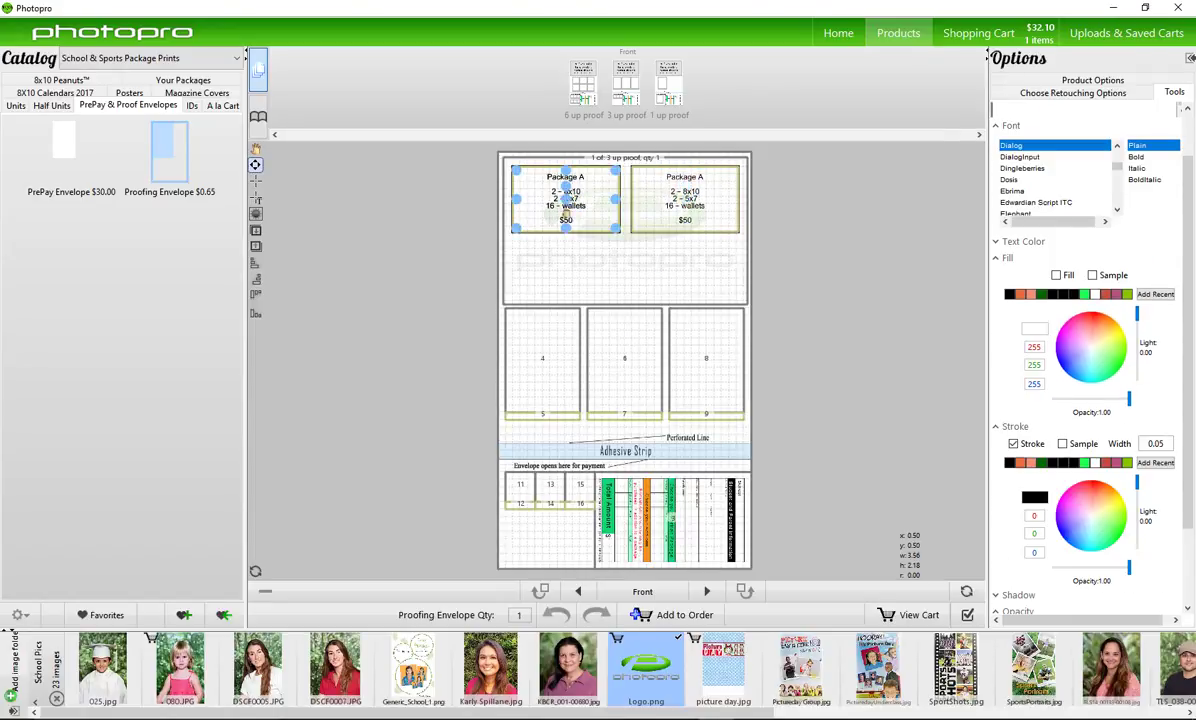
{"action": "key", "text": "ctrl+v"}
Duplicate the bottom-left package box and move the copy into the bottom-right space
{"action": "left_click", "coordinate": [683, 197]}
{"action": "left_click", "coordinate": [545, 255]}
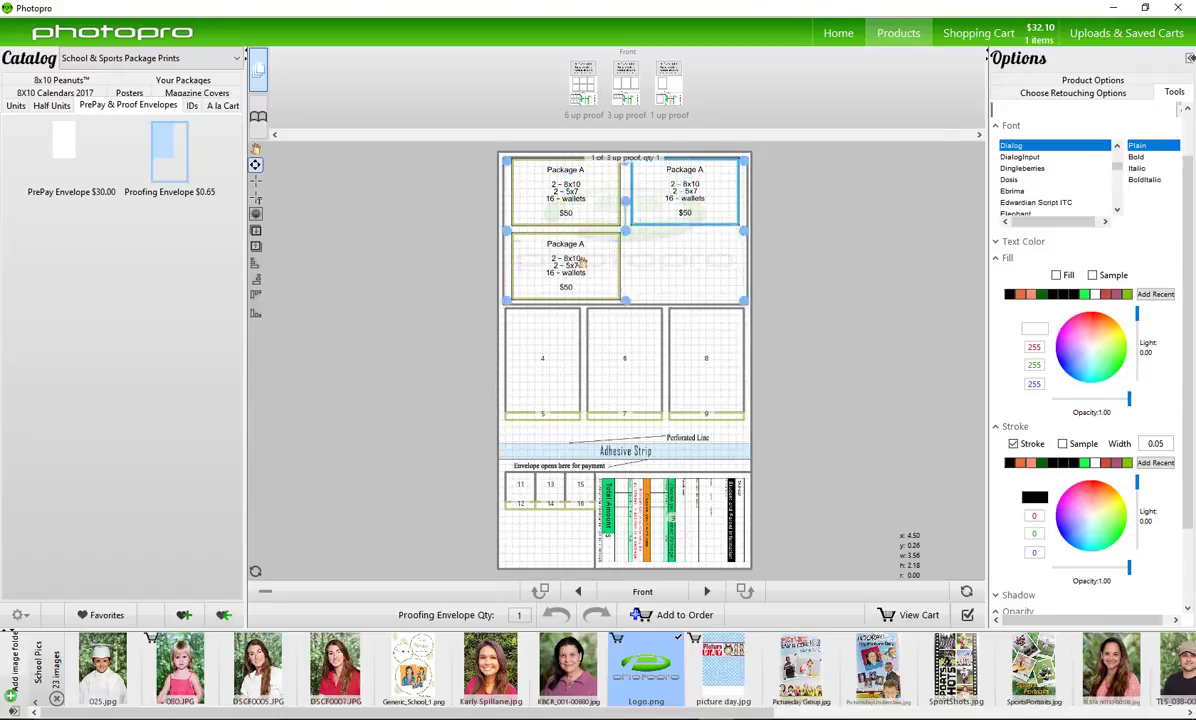
{"action": "right_click", "coordinate": [545, 255]}
{"action": "left_click", "coordinate": [566, 384]}
{"action": "left_click_drag", "start_coordinate": [570, 265], "coordinate": [692, 268]}
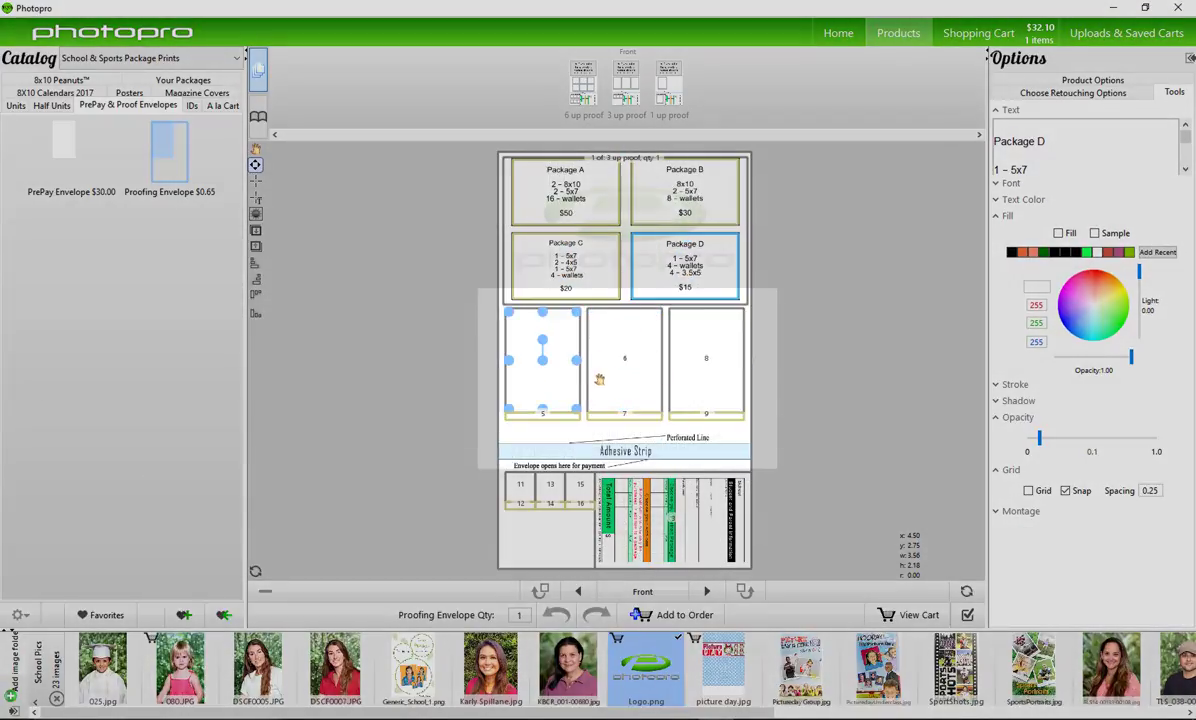
Select the middle and right photo slots, the page layout, then the envelope artwork
{"action": "left_click", "coordinate": [630, 380]}
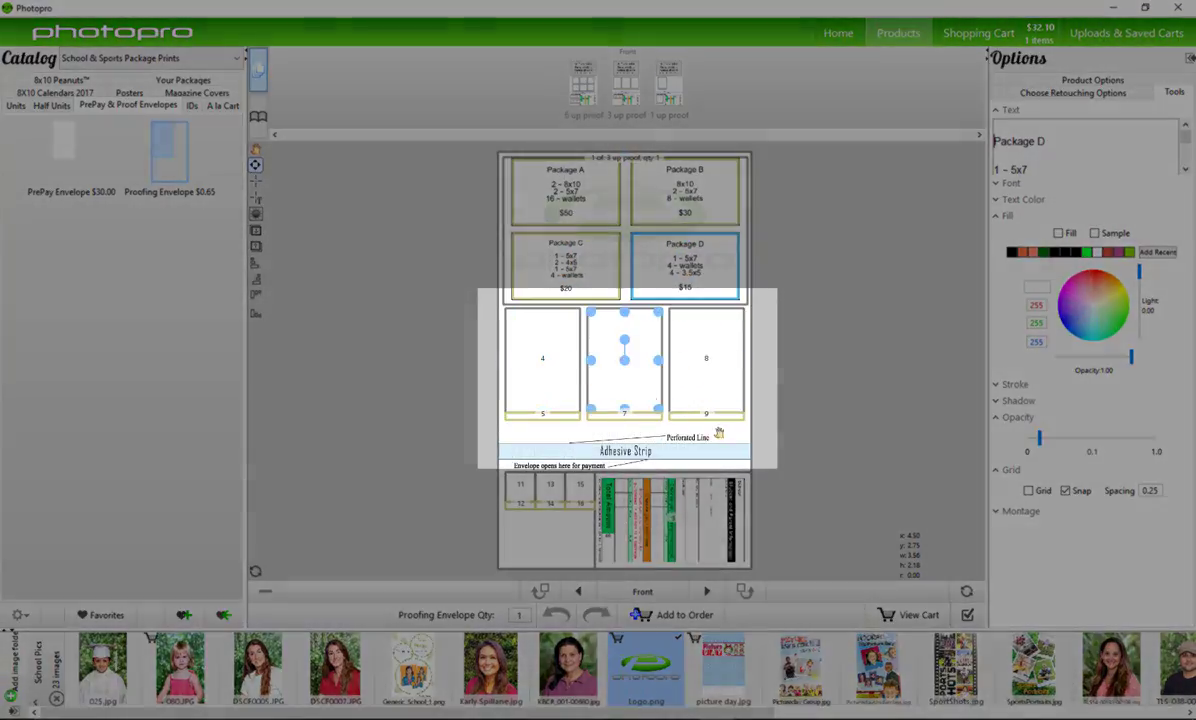
{"action": "left_click", "coordinate": [700, 377]}
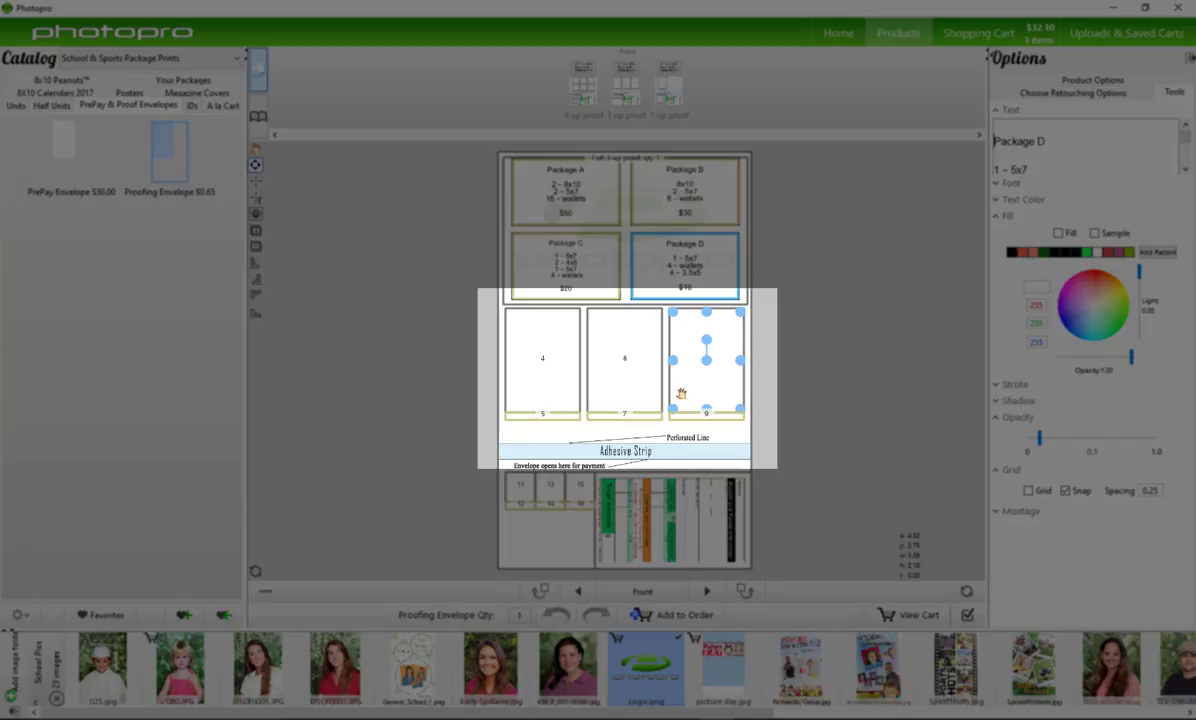
{"action": "left_click", "coordinate": [545, 455]}
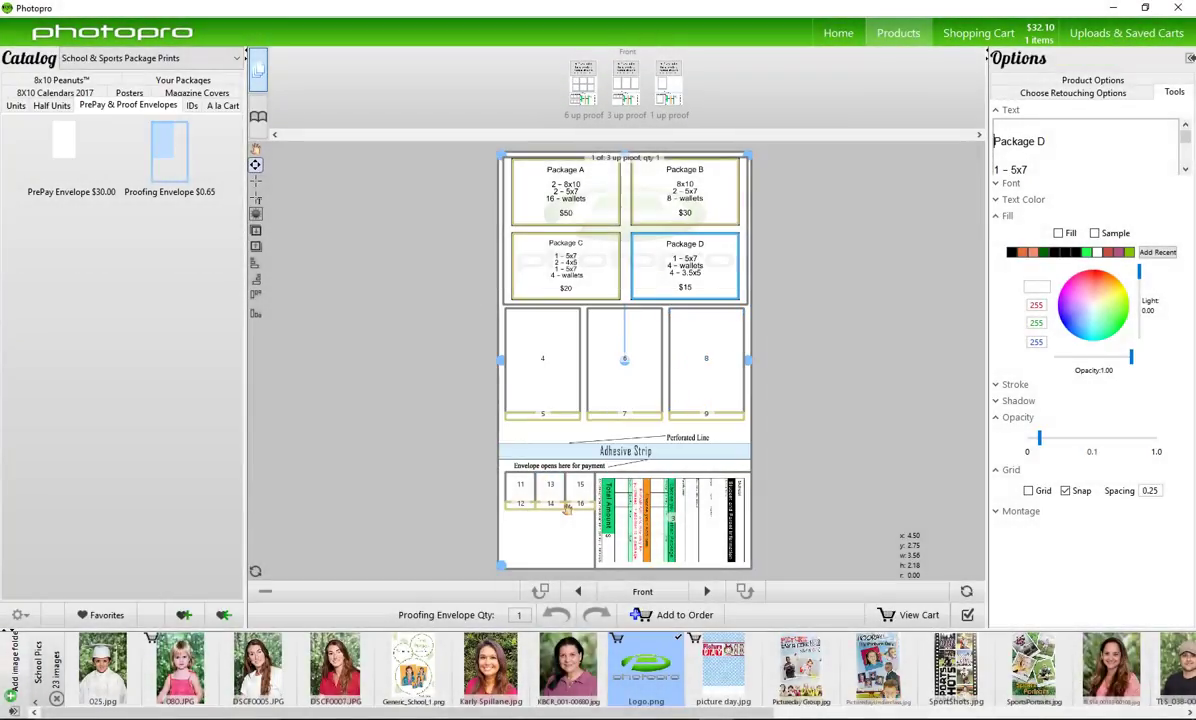
{"action": "left_click", "coordinate": [628, 526]}
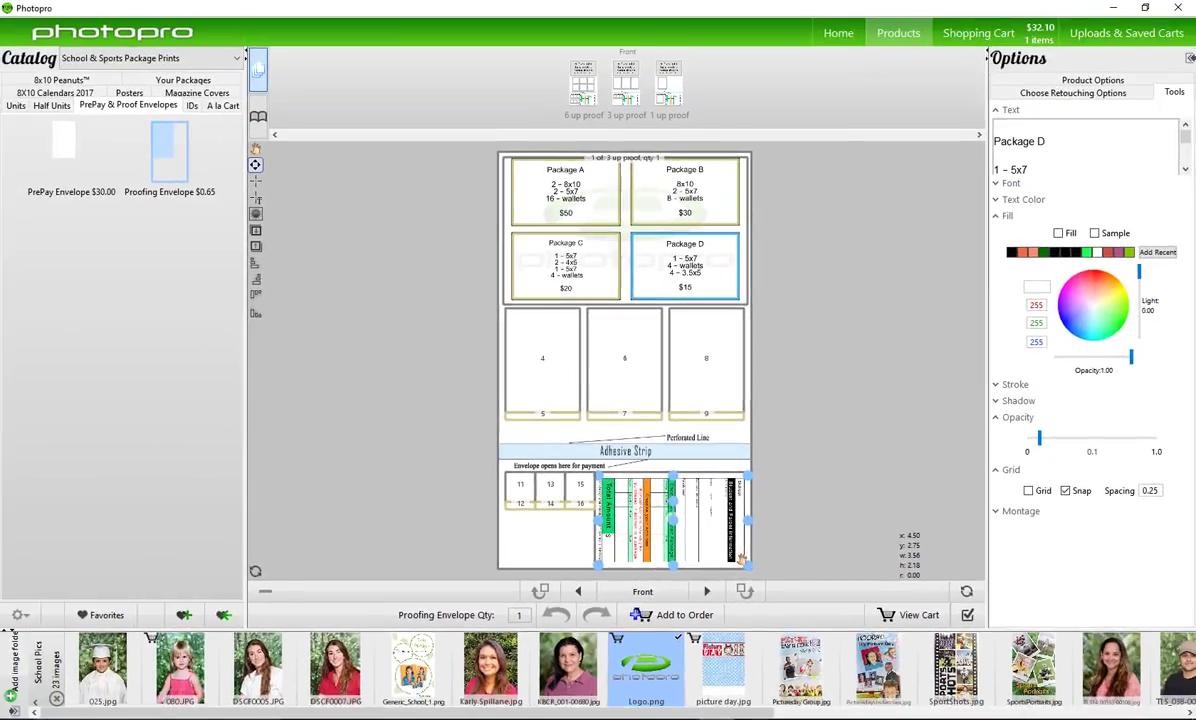
Place 6881230.jpeg into photo slot 4 and rotate it upright
{"action": "left_click", "coordinate": [562, 390]}
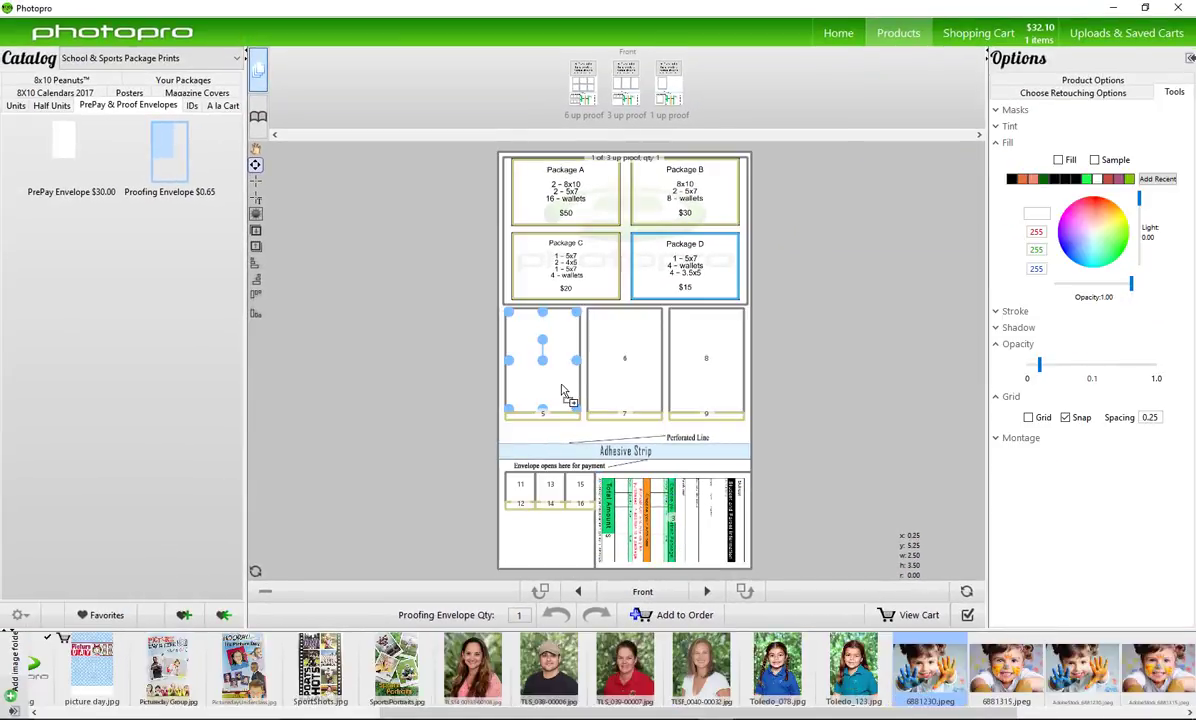
{"action": "left_click", "coordinate": [929, 665]}
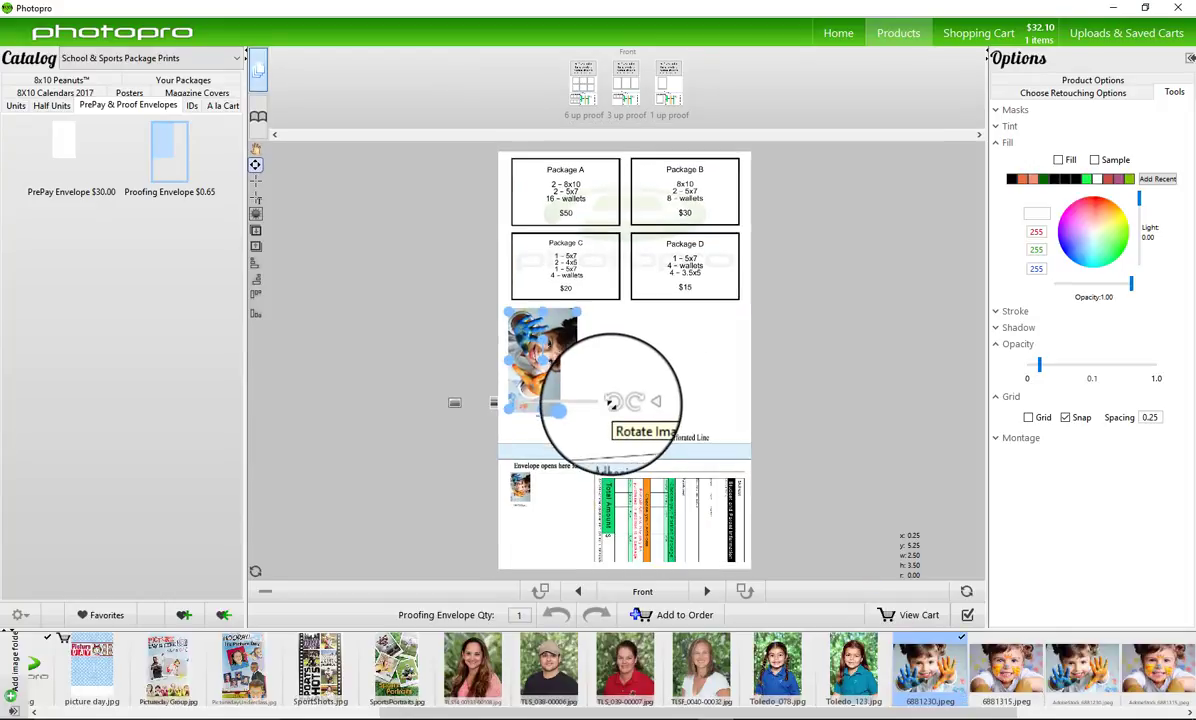
{"action": "left_click", "coordinate": [611, 402]}
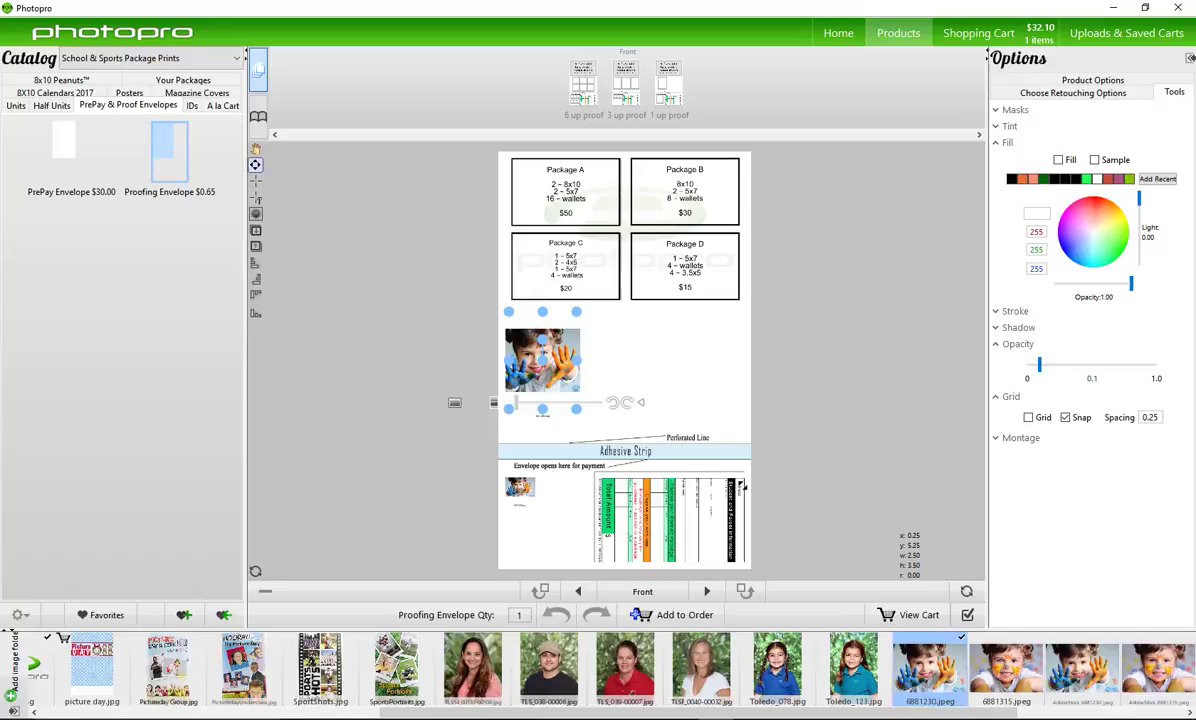
Place 6881315.jpeg upright in the next slot, then flip to the envelope's back side
{"action": "left_click", "coordinate": [1005, 665]}
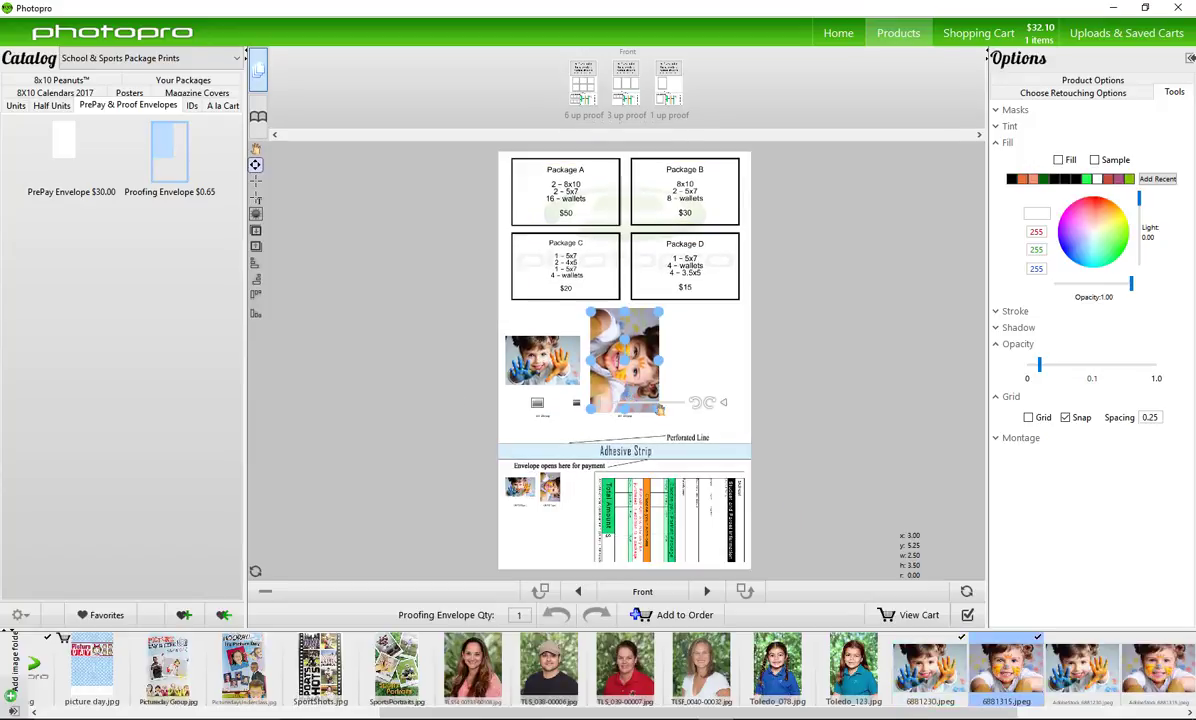
{"action": "left_click", "coordinate": [660, 408]}
{"action": "scroll", "coordinate": [783, 668], "scroll_direction": "up", "scroll_amount": 2}
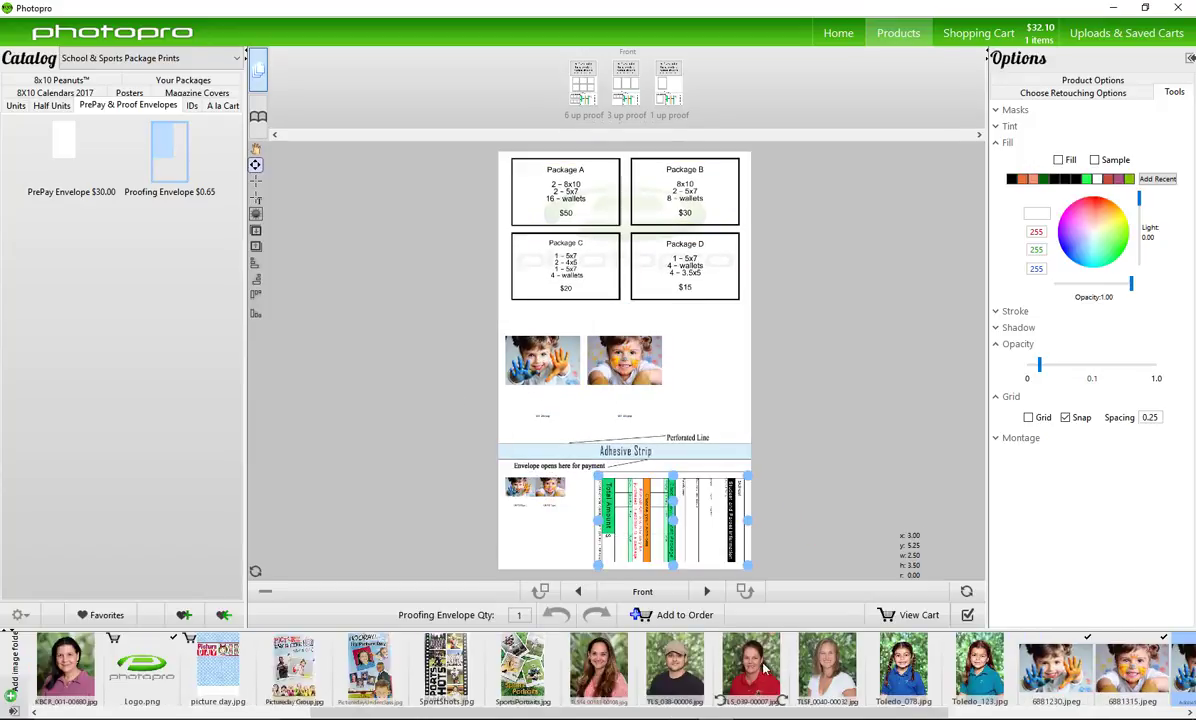
{"action": "left_click", "coordinate": [707, 593]}
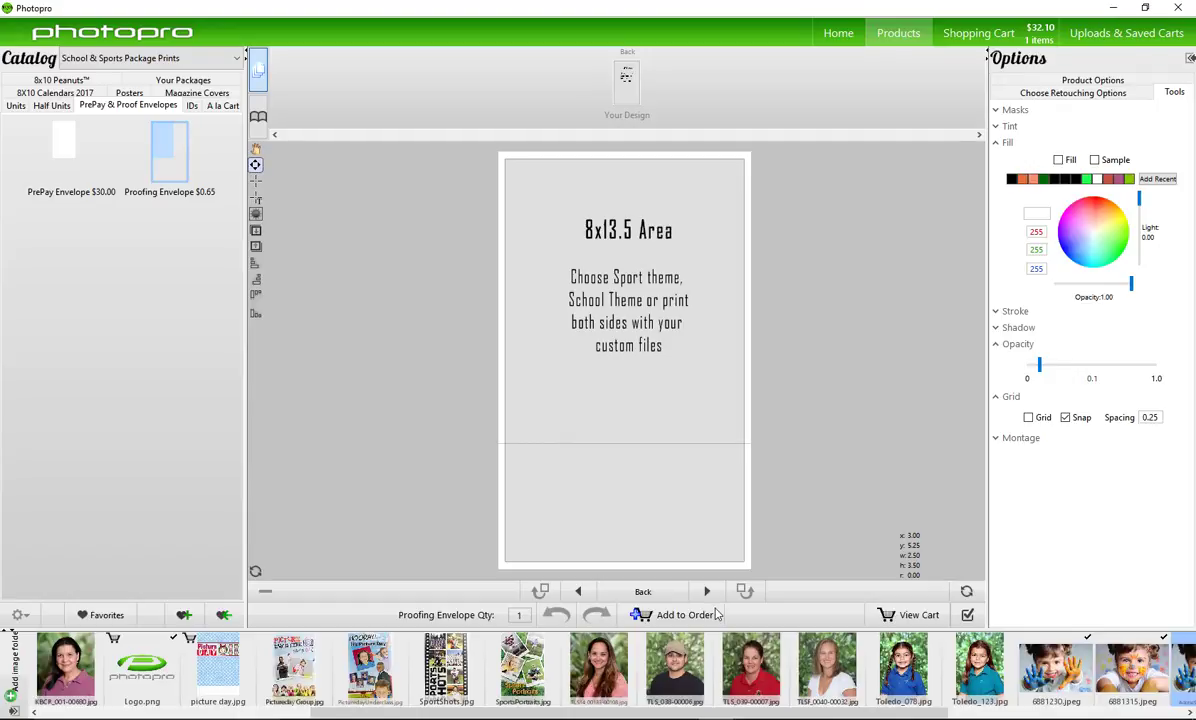
Apply the Picturedays Group design to the back and save it as favorite 'Proofing Envelope School'
{"action": "left_click_drag", "start_coordinate": [293, 662], "coordinate": [629, 510]}
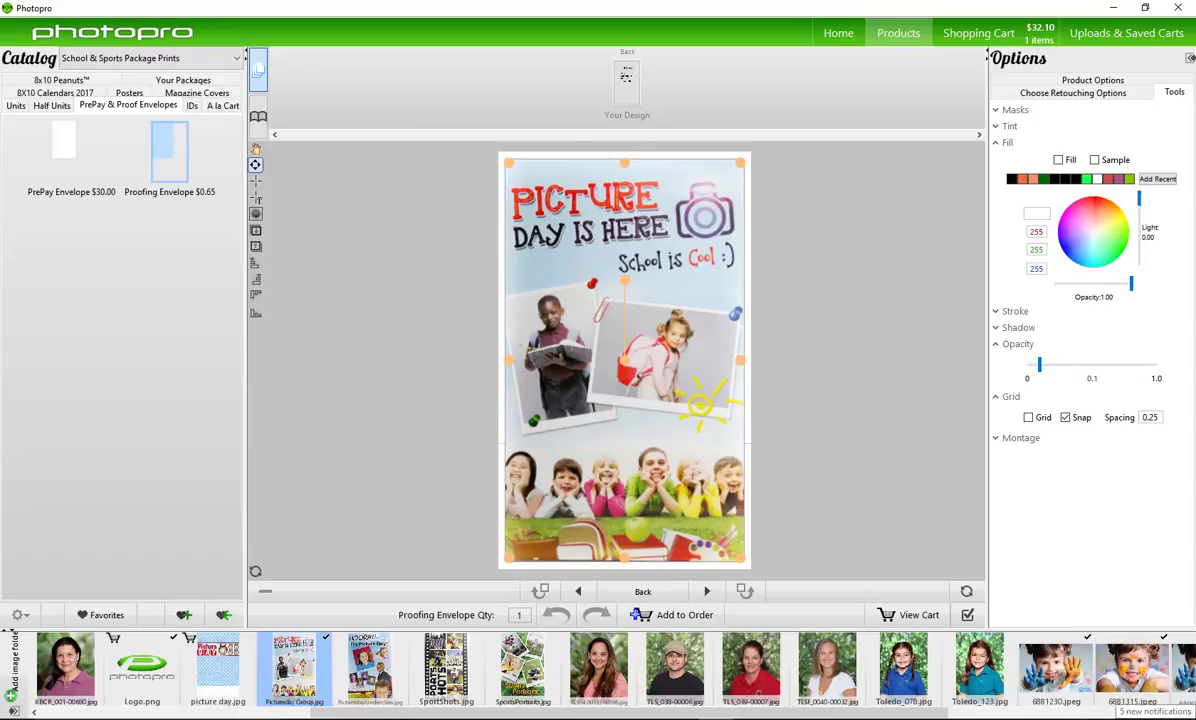
{"action": "left_click", "coordinate": [181, 605]}
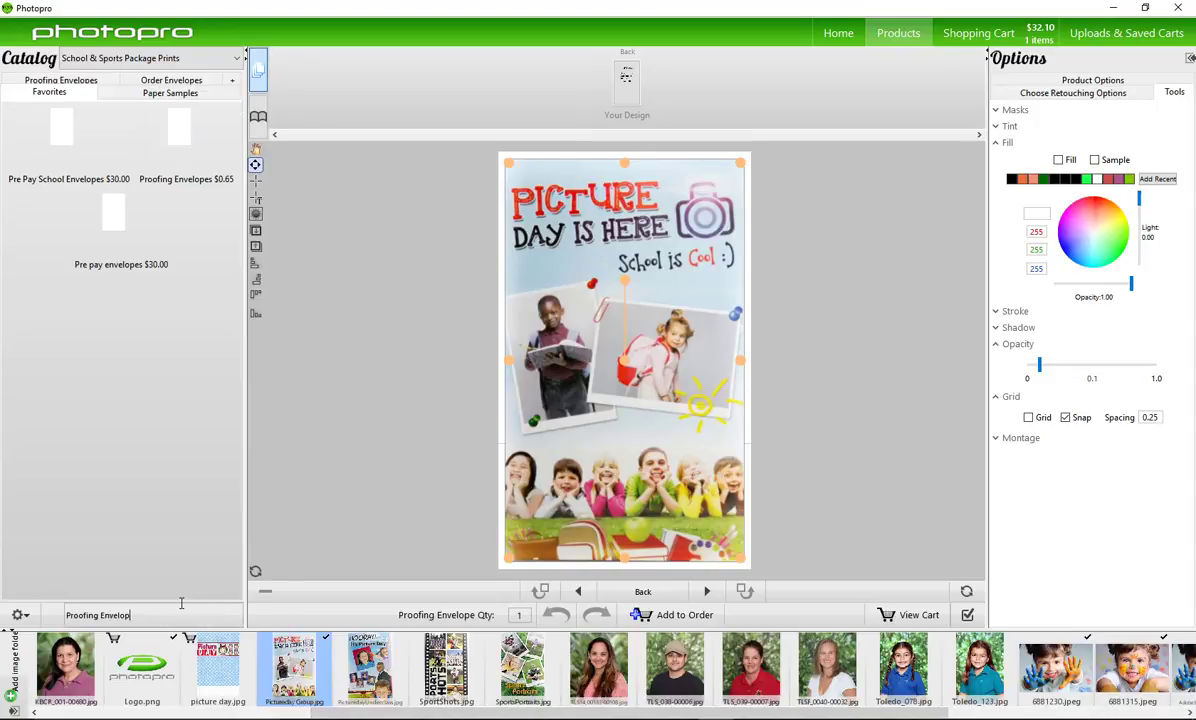
{"action": "key", "text": "Return"}
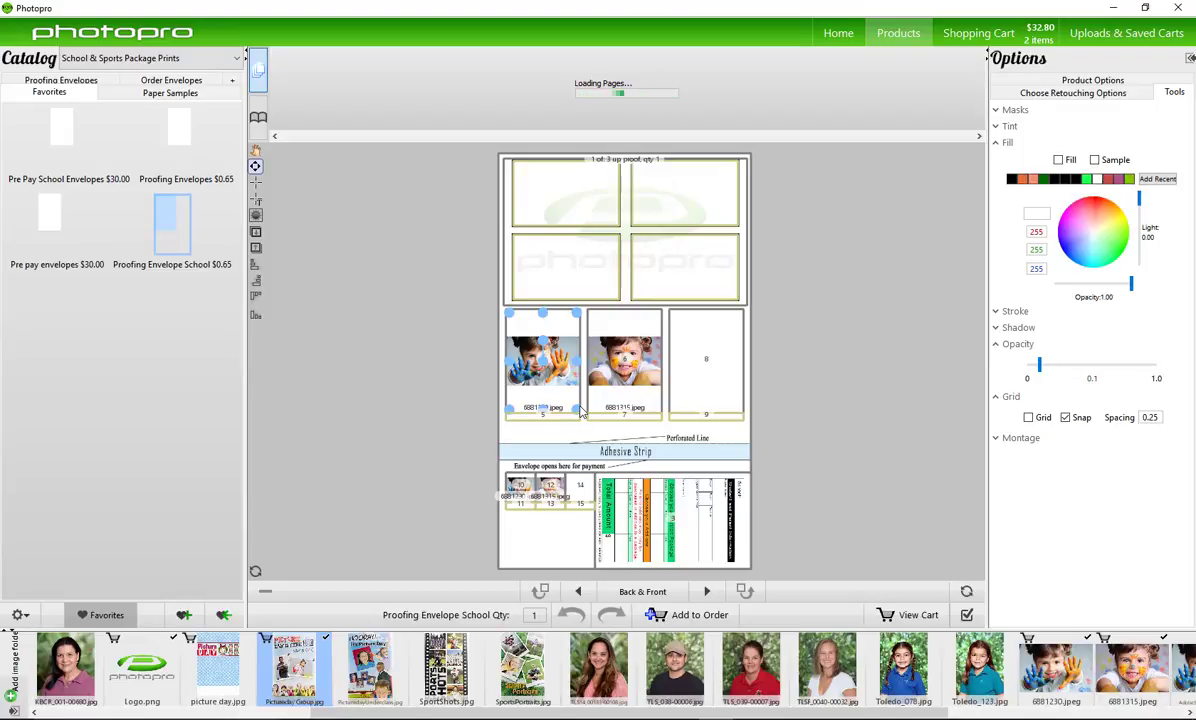
In the shopping cart, choose Order Reference and enter 'School Name'
{"action": "left_click", "coordinate": [907, 616]}
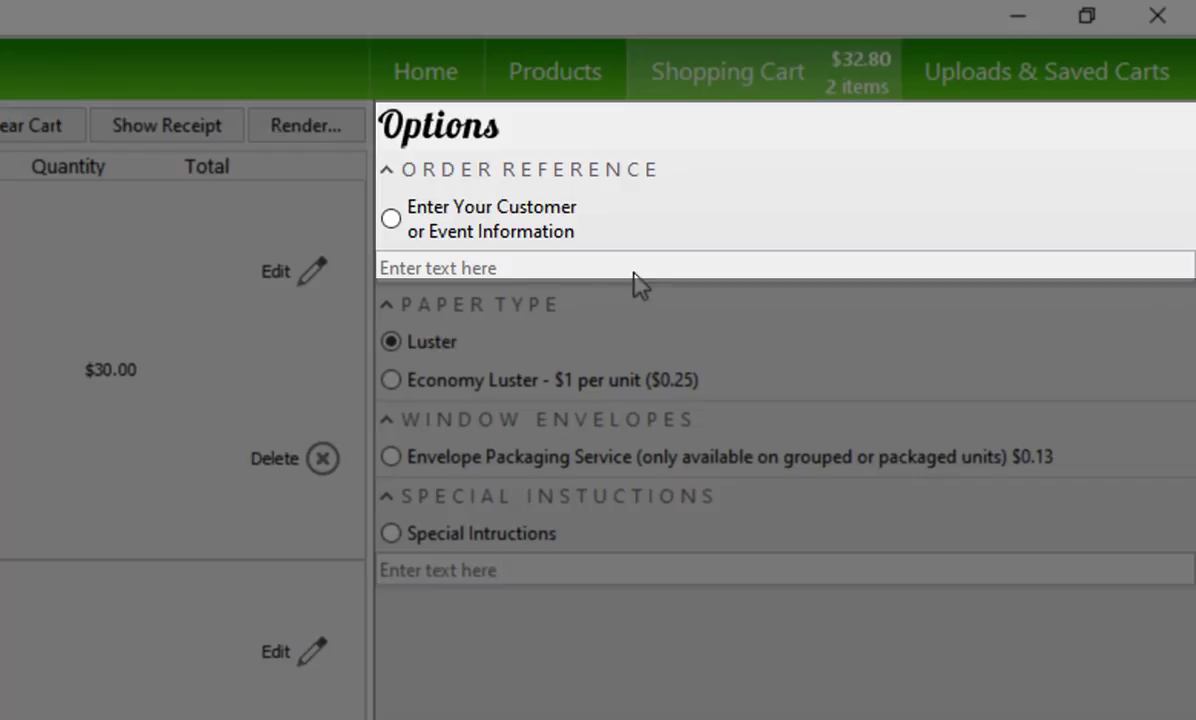
{"action": "left_click", "coordinate": [391, 230]}
{"action": "type", "text": "S"}
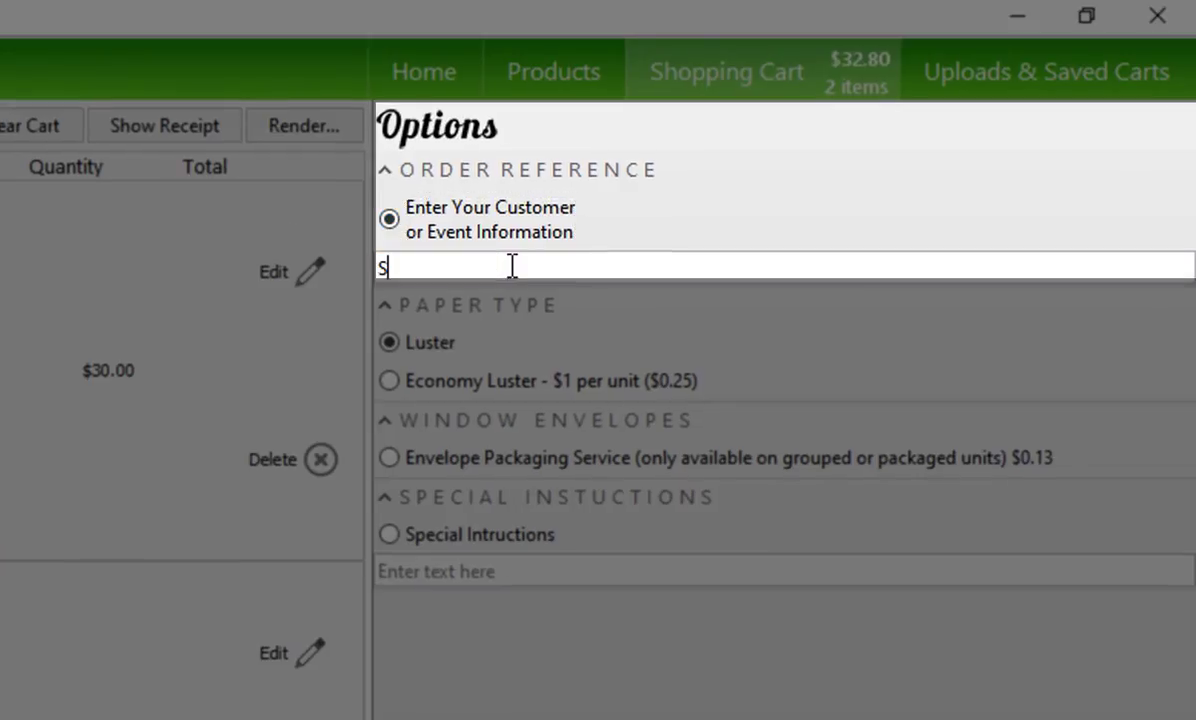
{"action": "type", "text": "chool Name"}
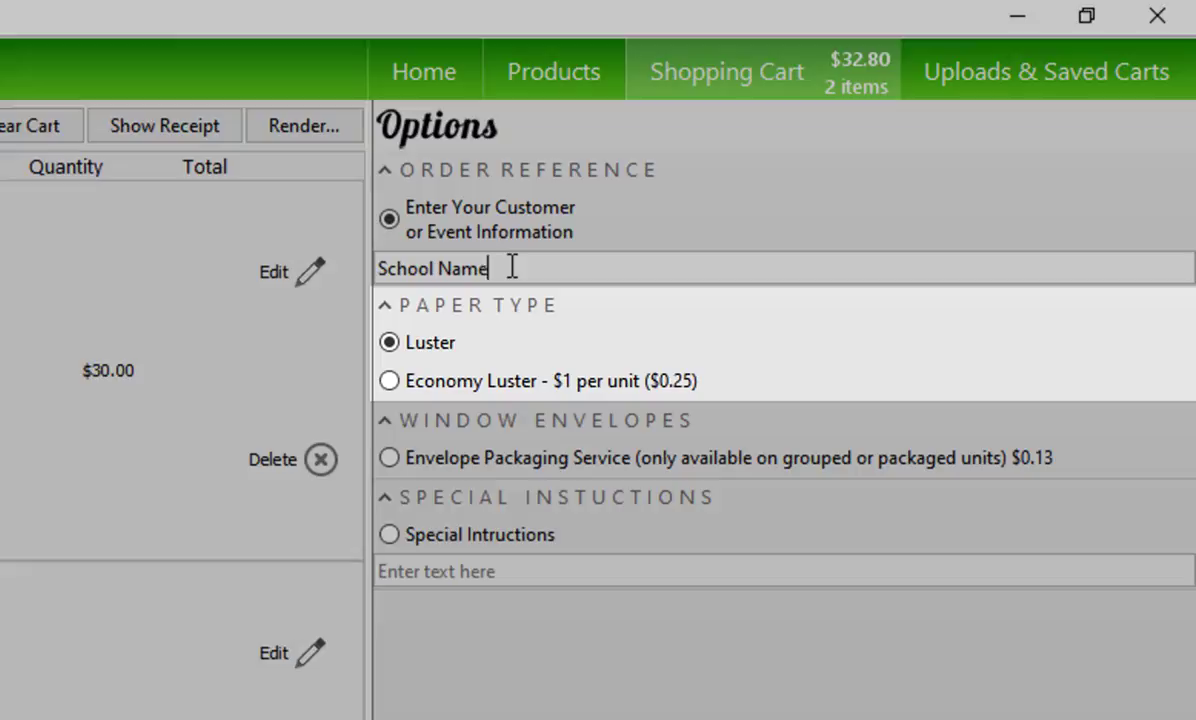